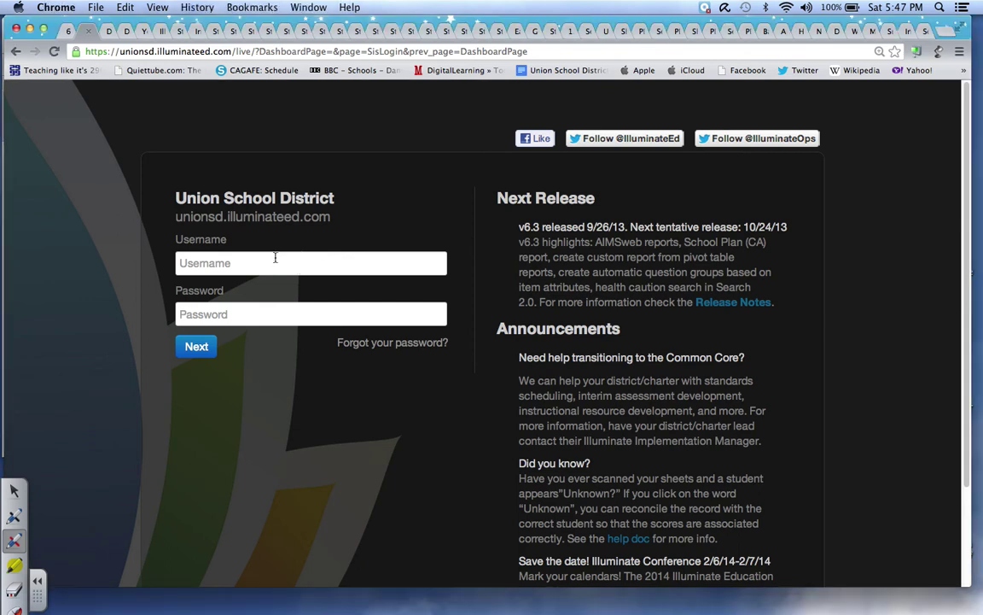
- Sign in to the Union School District Illuminate site with the account username and password
left_click(254, 260)
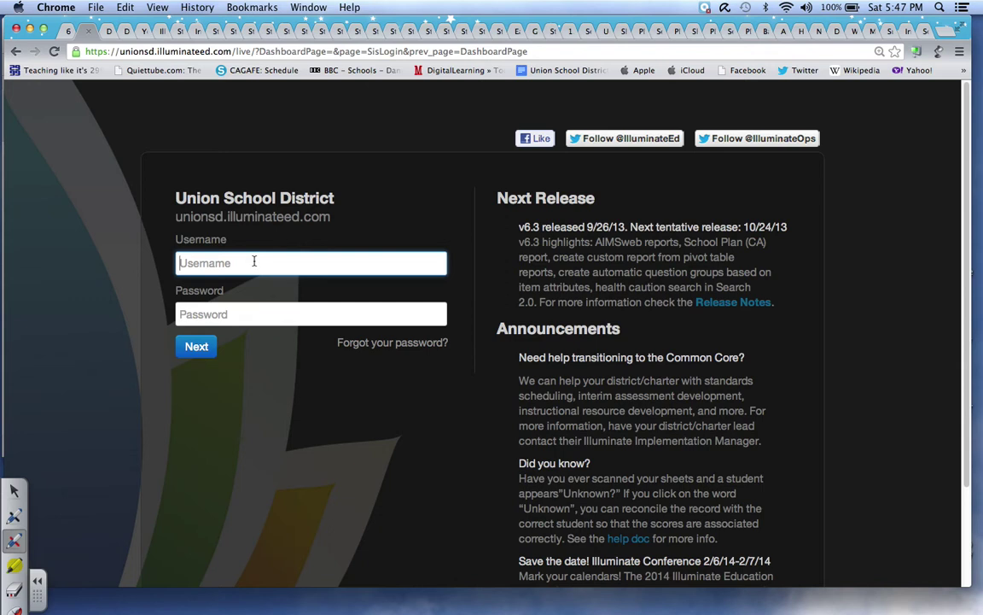
type("speers")
left_click(231, 316)
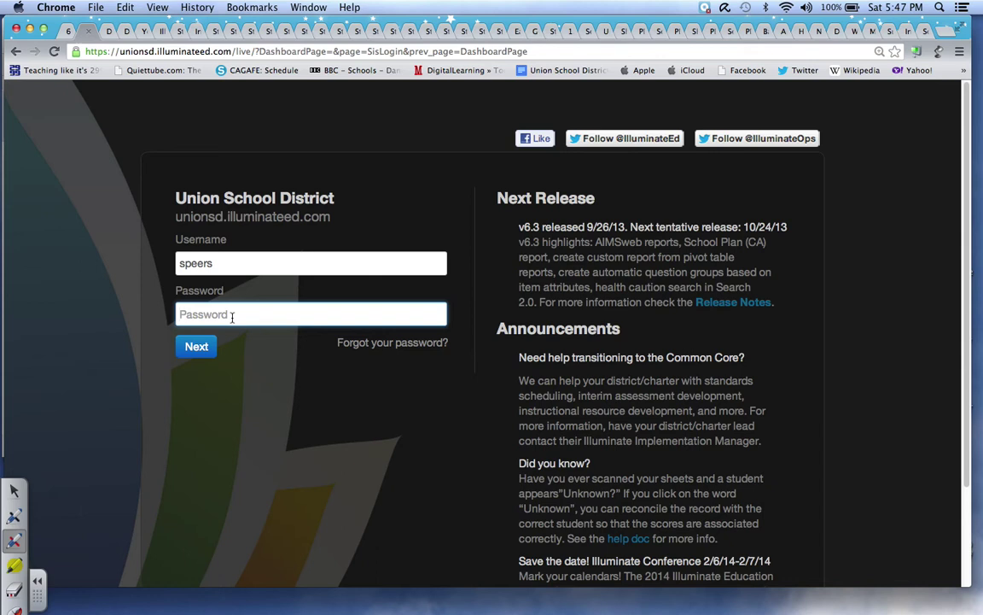
type("**************")
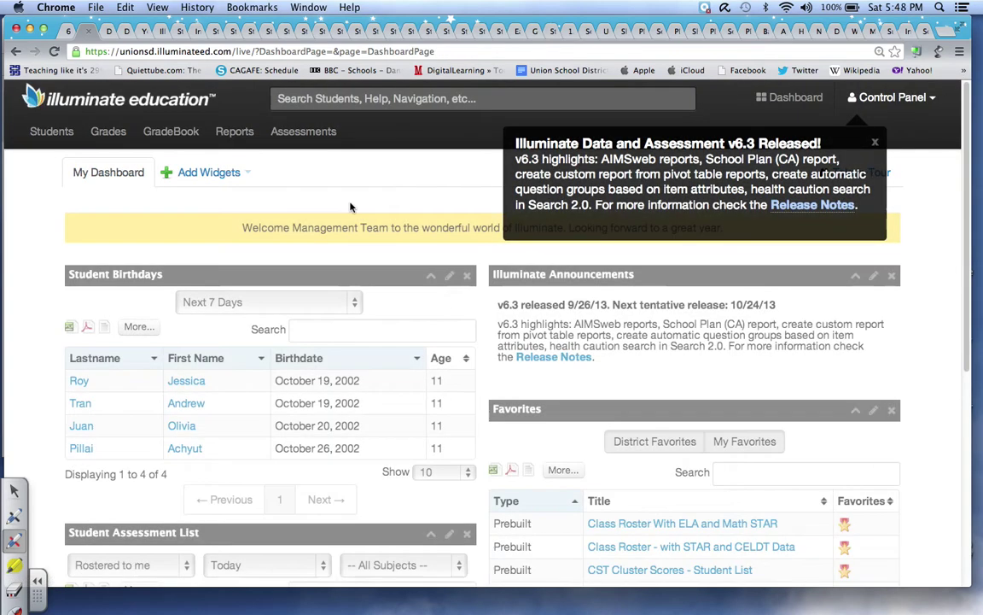
left_click(303, 133)
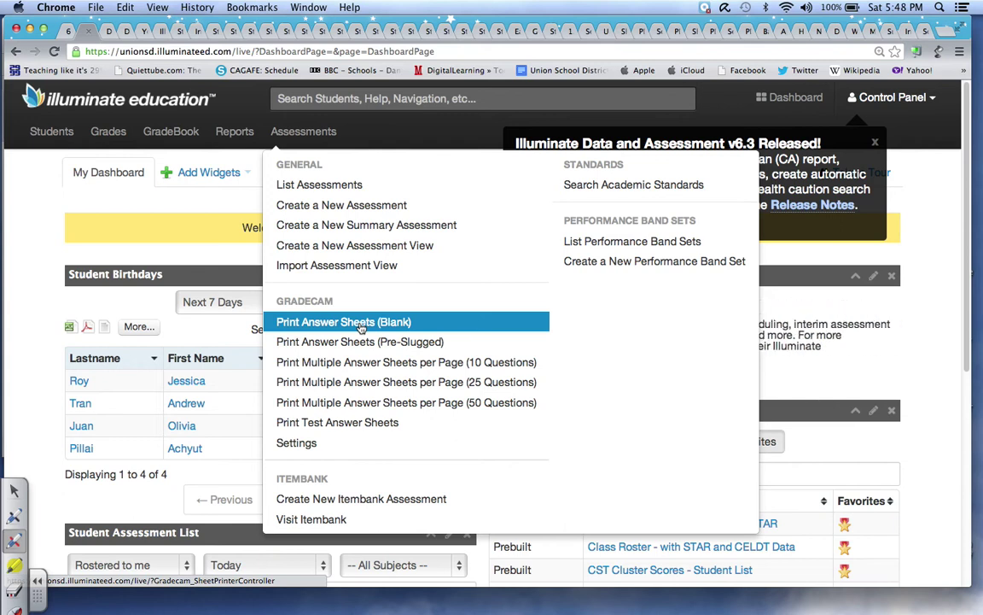
- Download a blank 35-question answer sheet PDF with no version row and open it
left_click(361, 328)
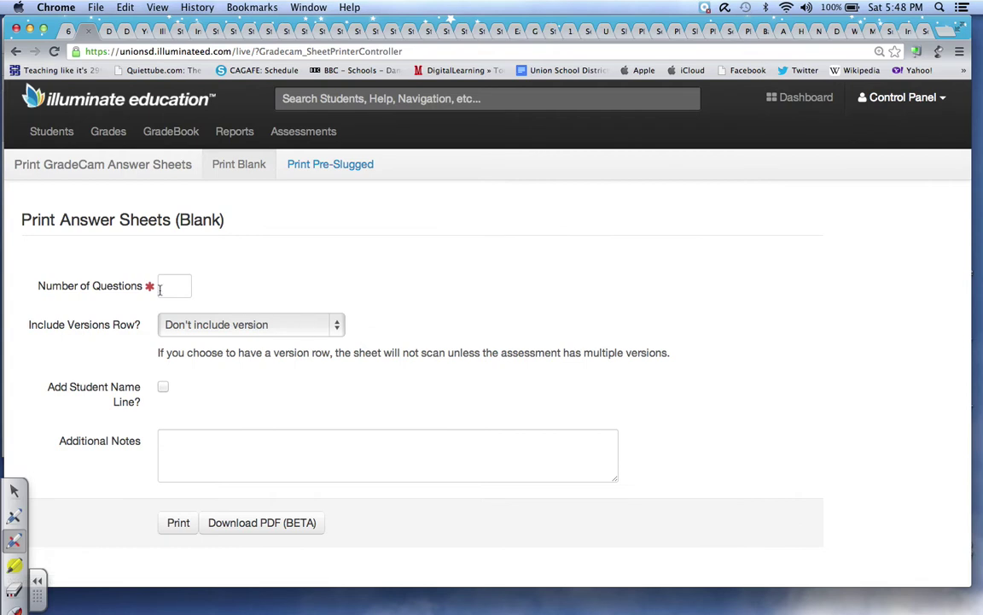
left_click(173, 289)
type("35")
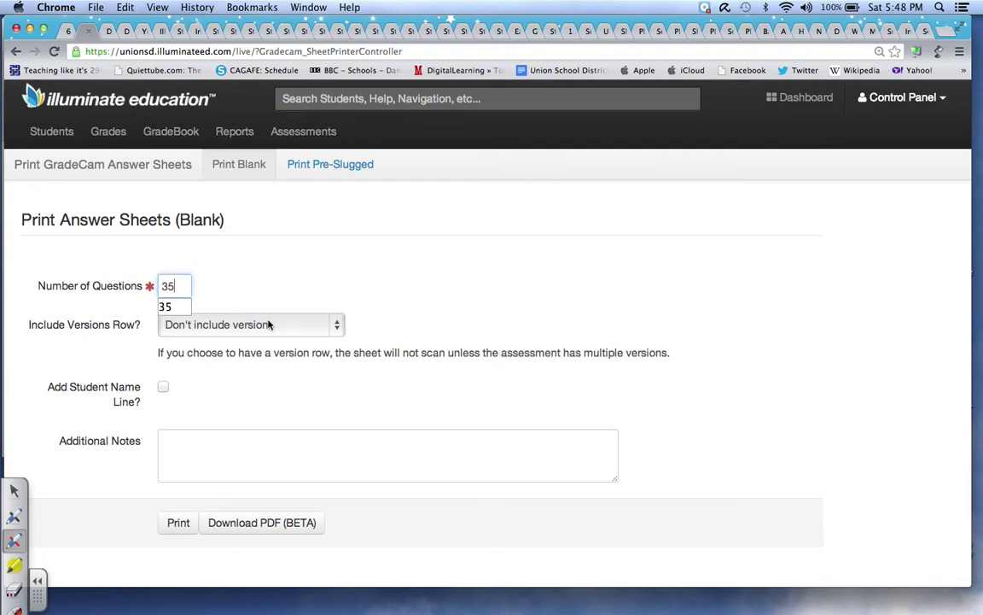
left_click(338, 329)
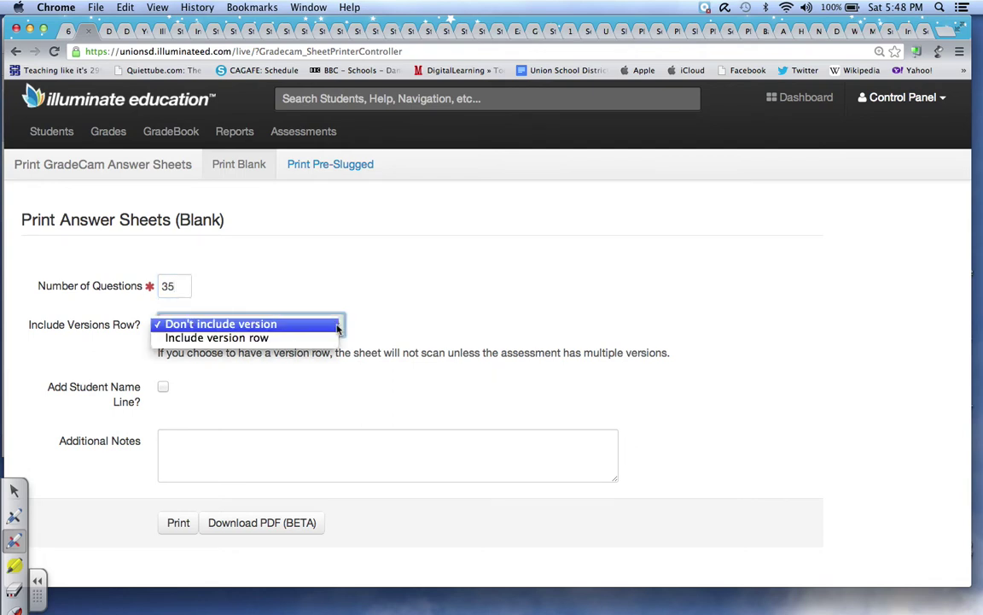
left_click(385, 329)
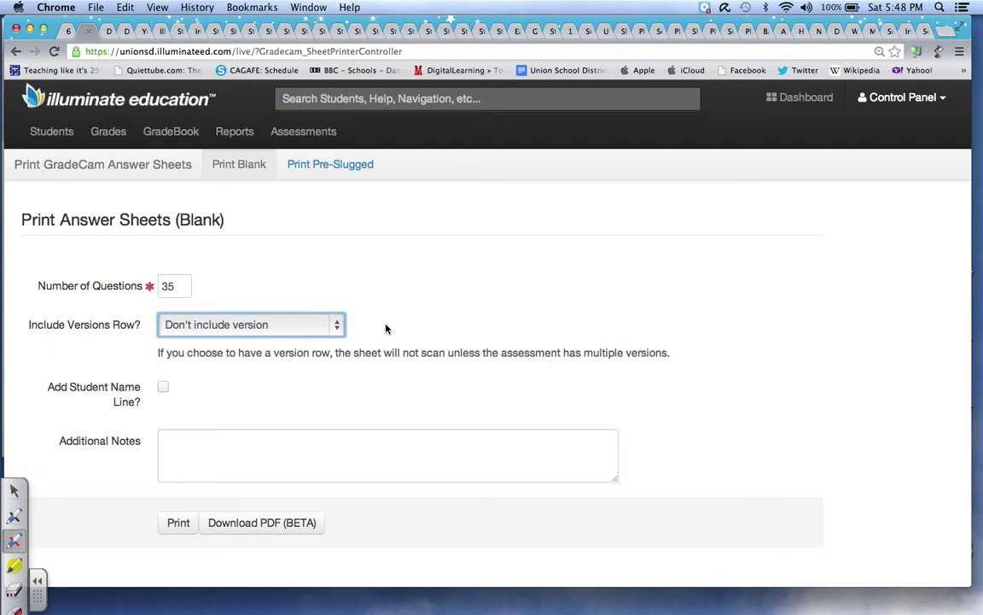
left_click(261, 522)
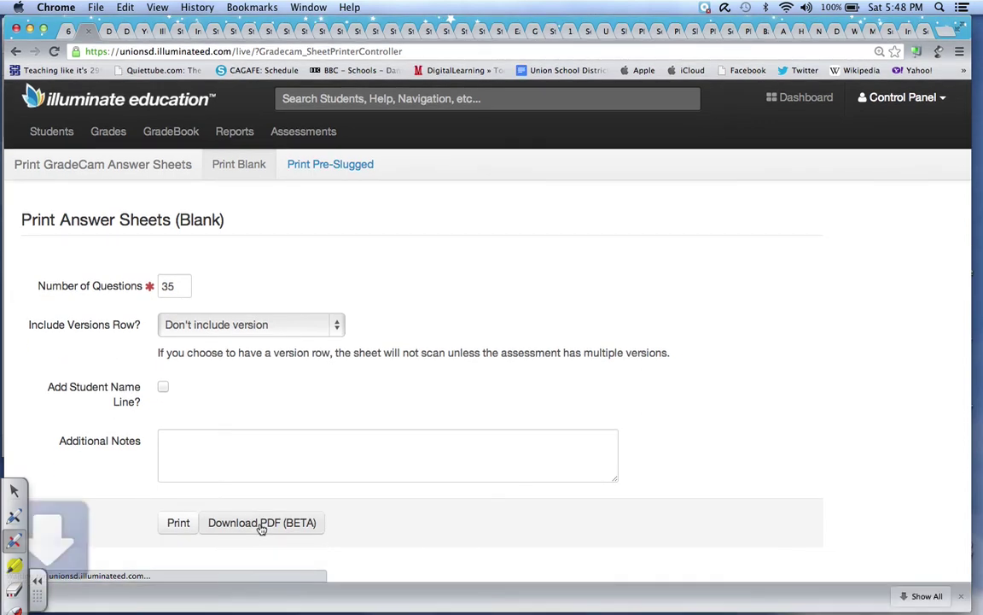
left_click(107, 596)
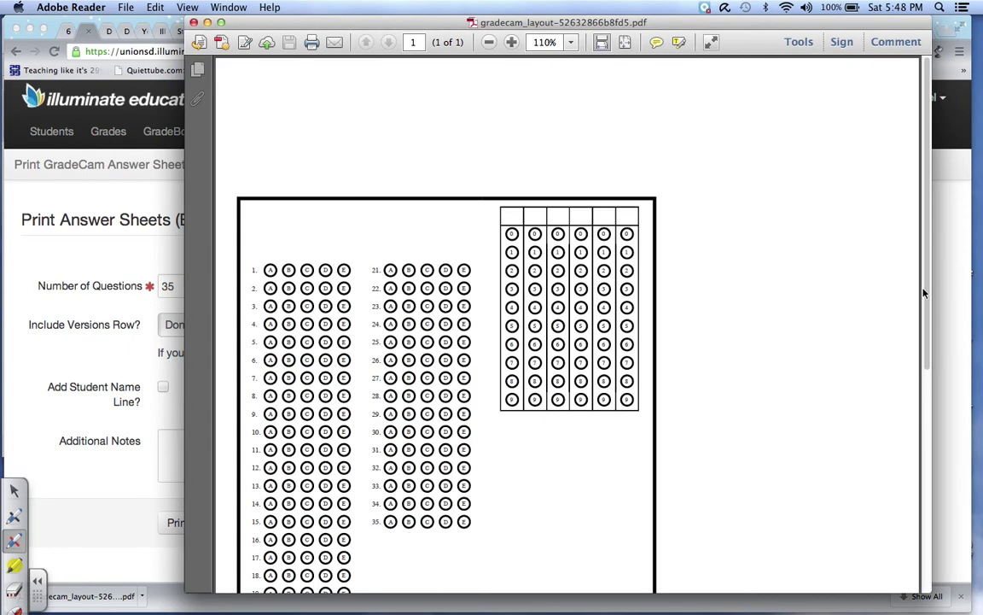
- Scroll through the answer sheet's bubbles and ID grid, then close the PDF in Reader
left_click_drag(926, 293, 930, 347)
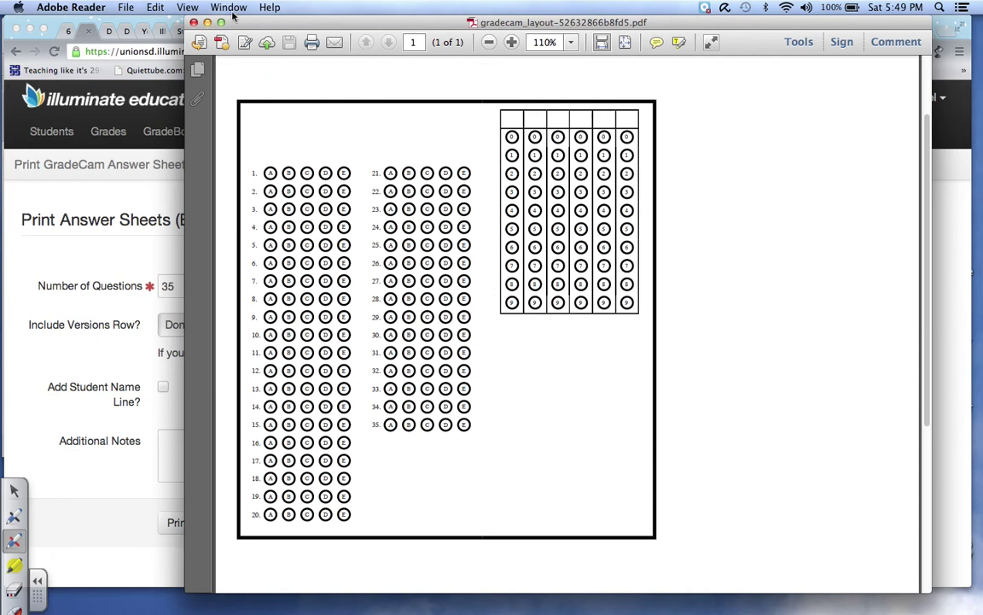
key("ctrl+super+Escape")
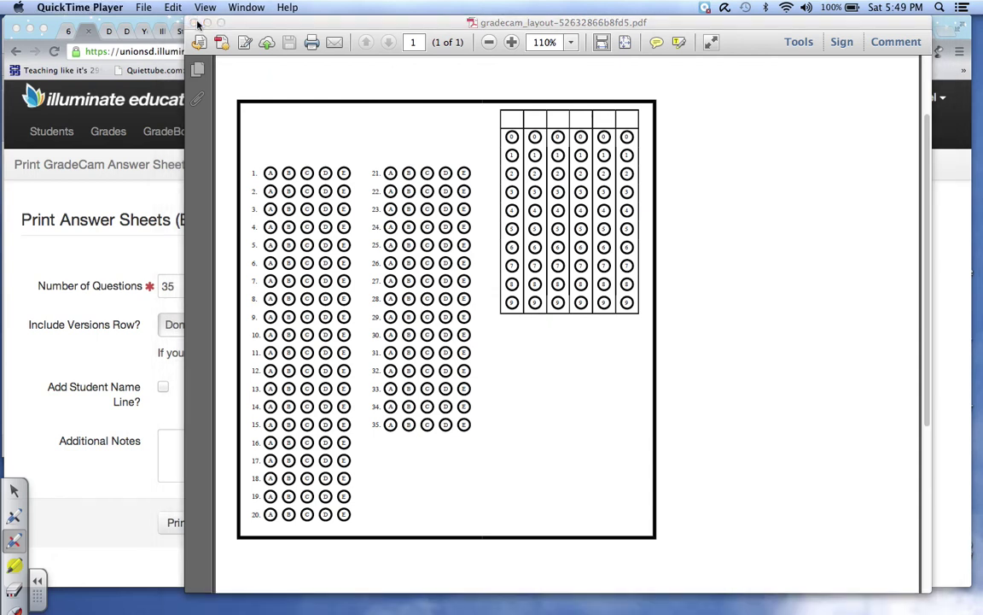
left_click_drag(197, 24, 210, 23)
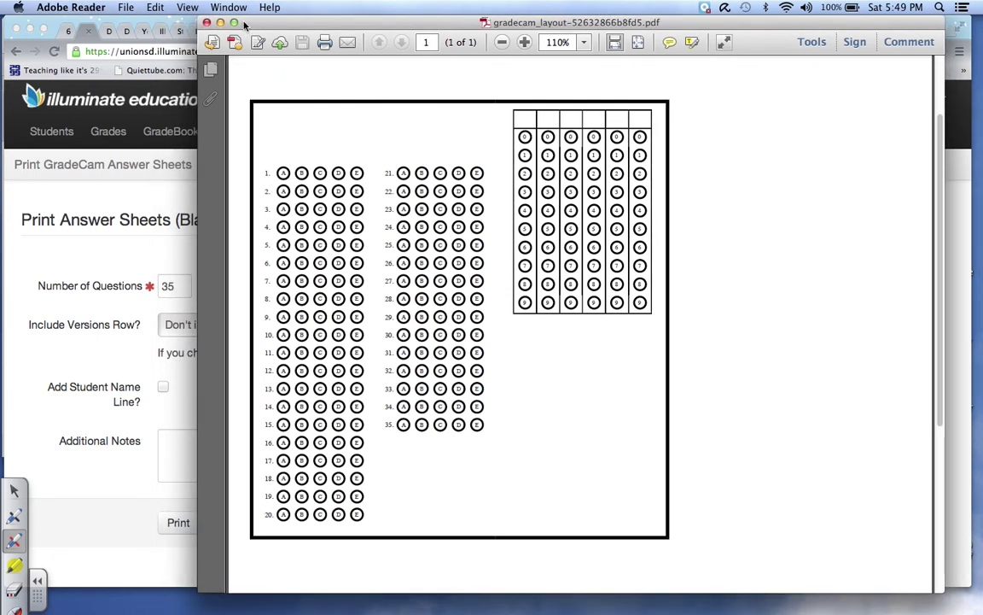
left_click(206, 22)
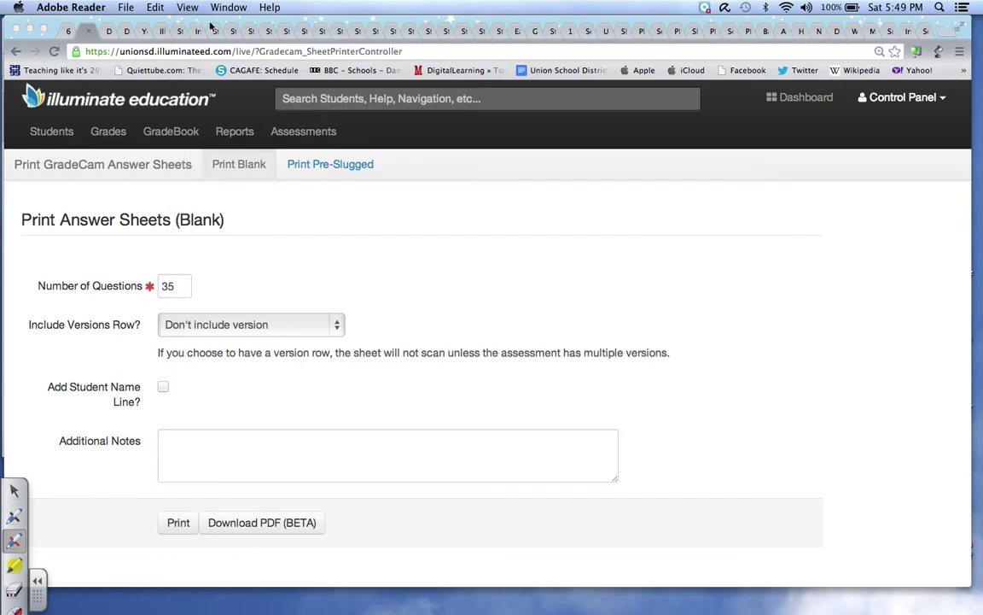
- Create a new Manual Setup assessment with 35 questions
left_click(309, 134)
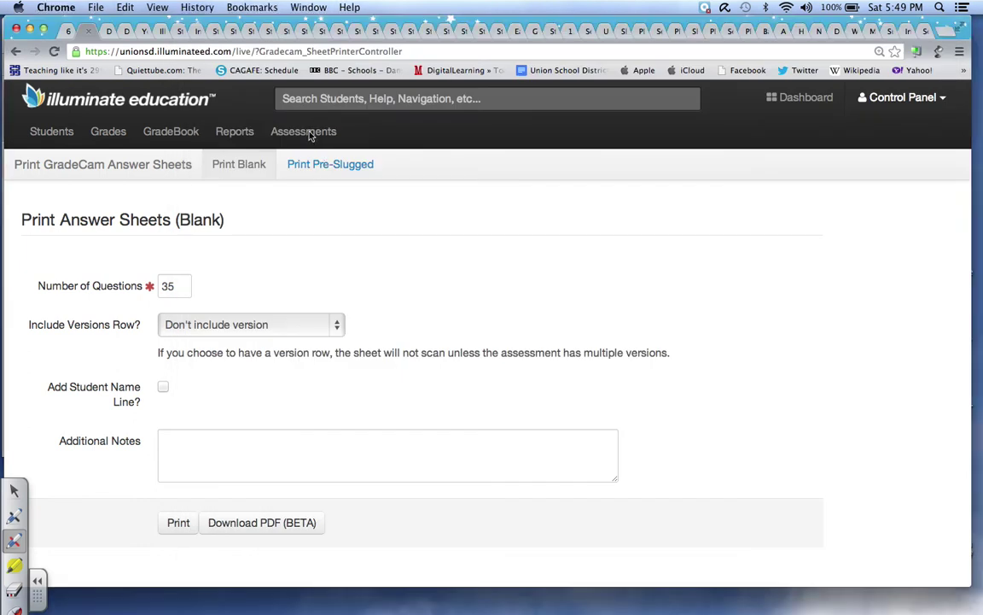
mouse_move(309, 134)
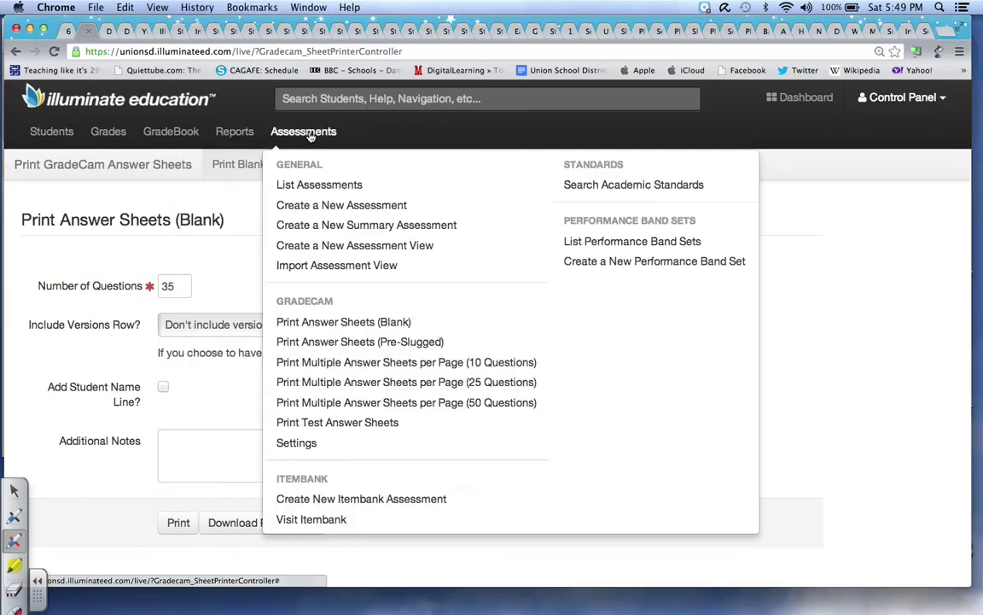
left_click(328, 211)
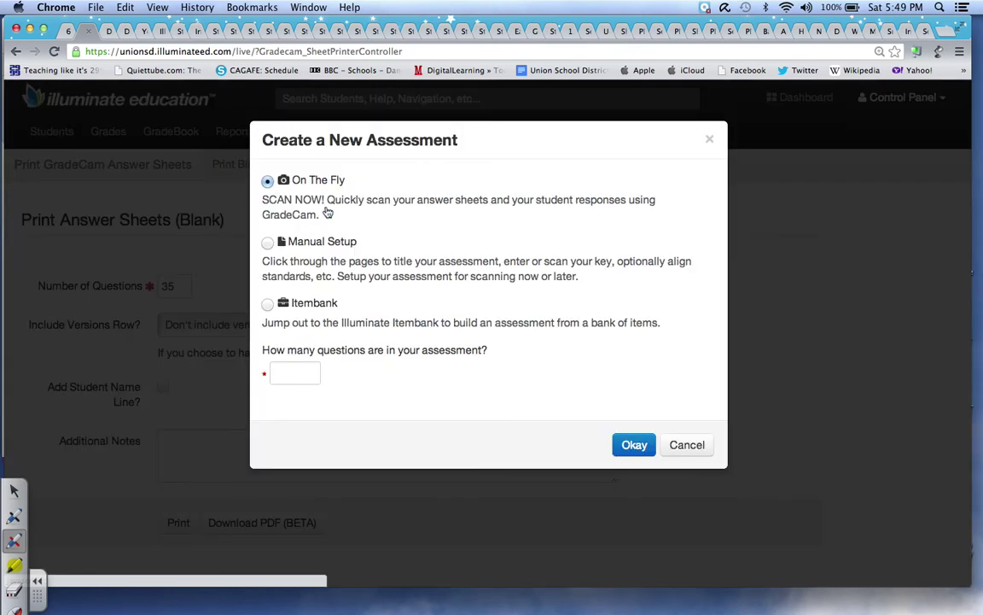
left_click(268, 244)
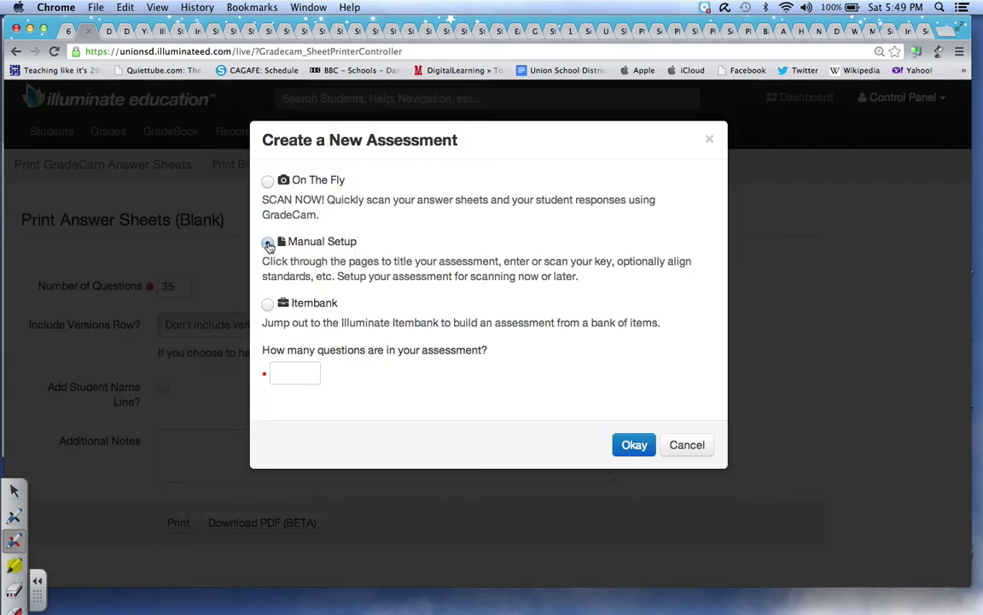
left_click(635, 444)
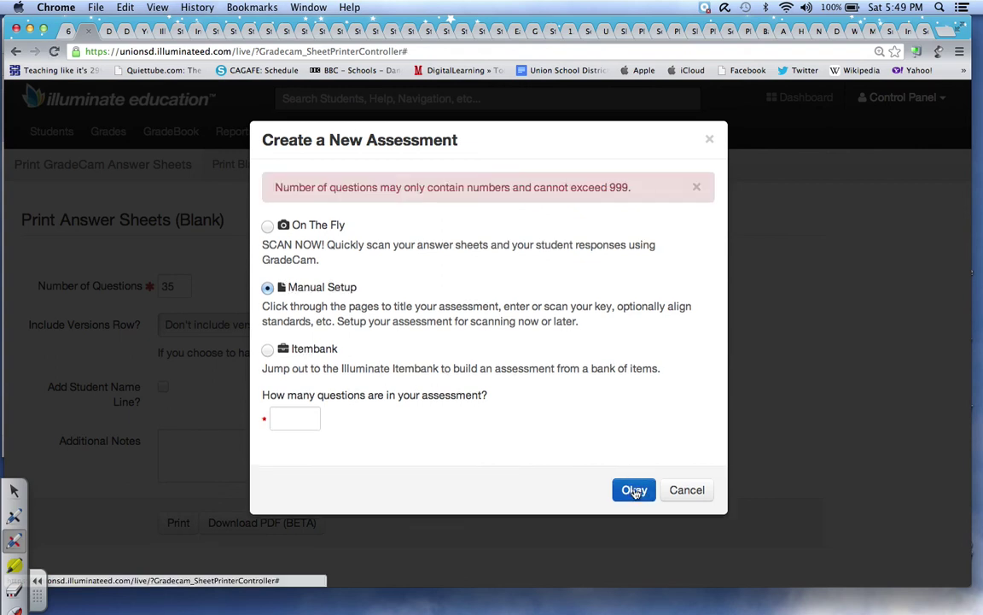
left_click(298, 415)
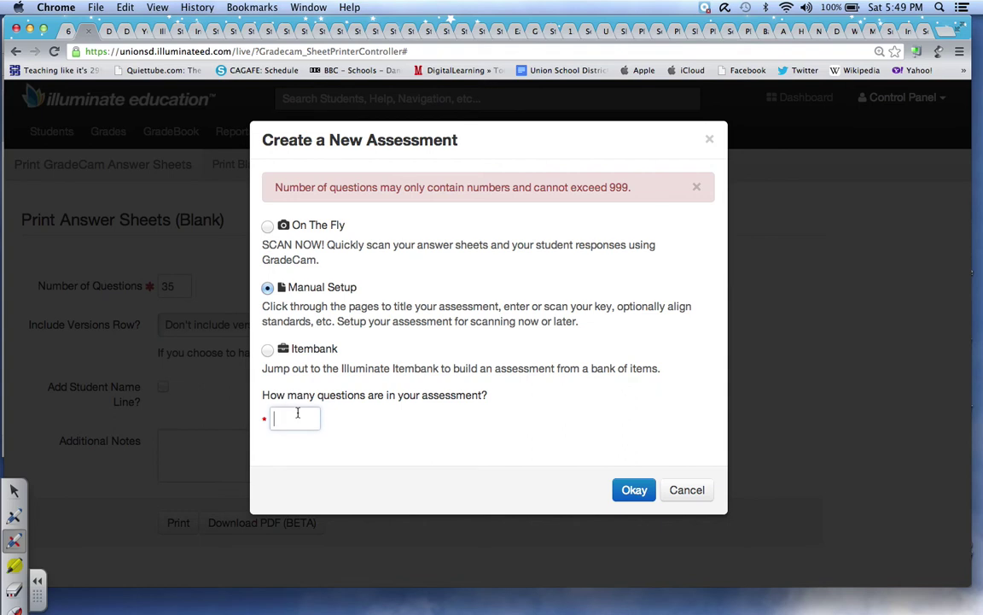
type("35")
left_click(634, 489)
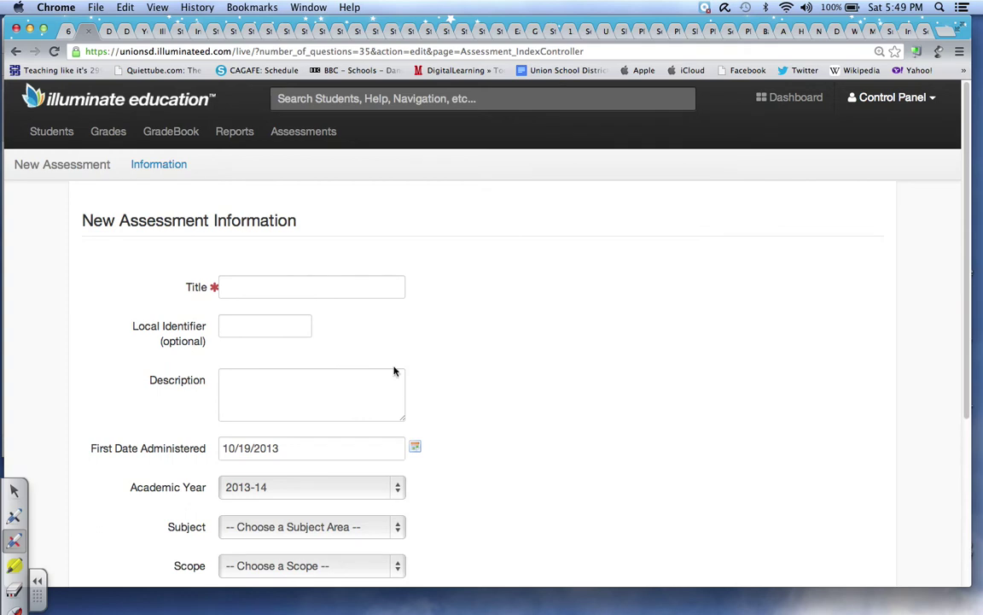
- Title the assessment 'Tuck Everlasting', describe it as 'Final Test', and date it 10/22/2013
left_click(324, 287)
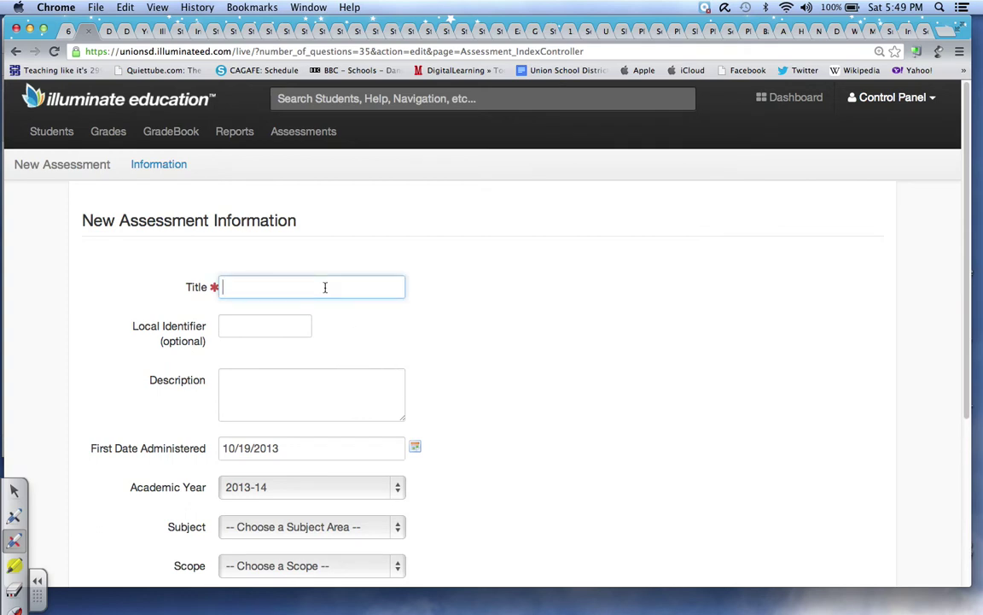
type("Tuck")
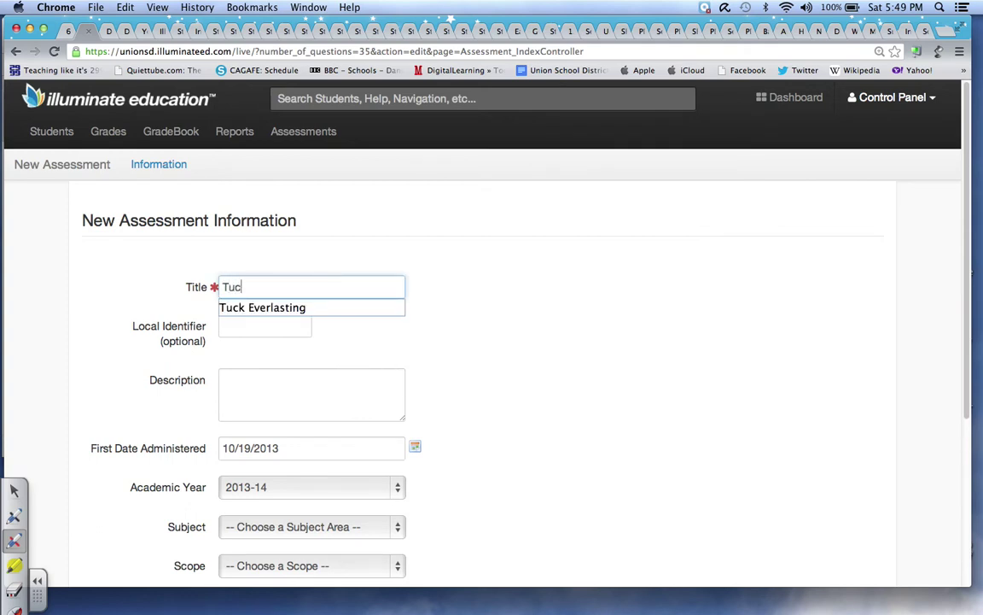
left_click(341, 308)
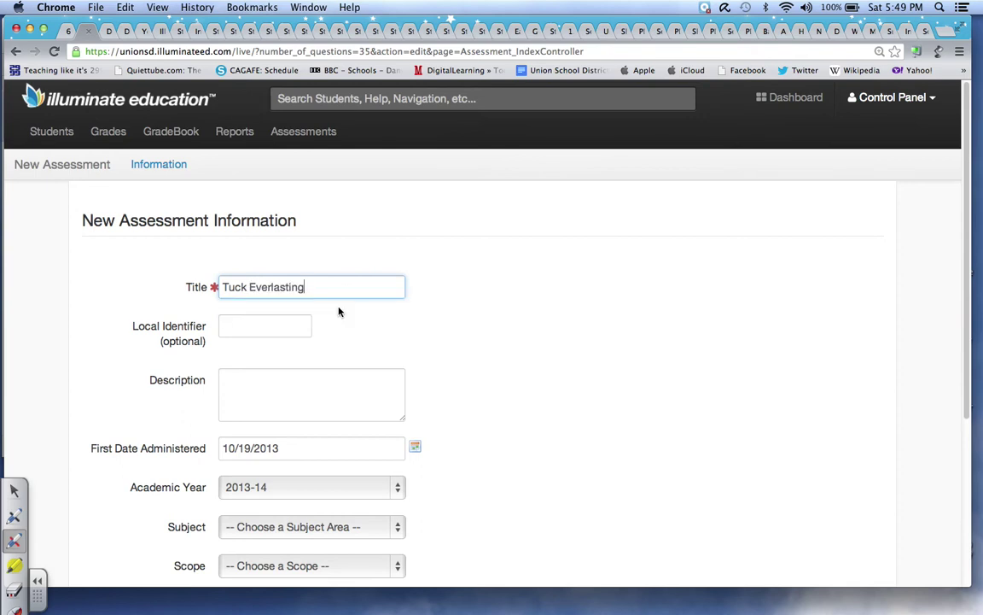
left_click(230, 382)
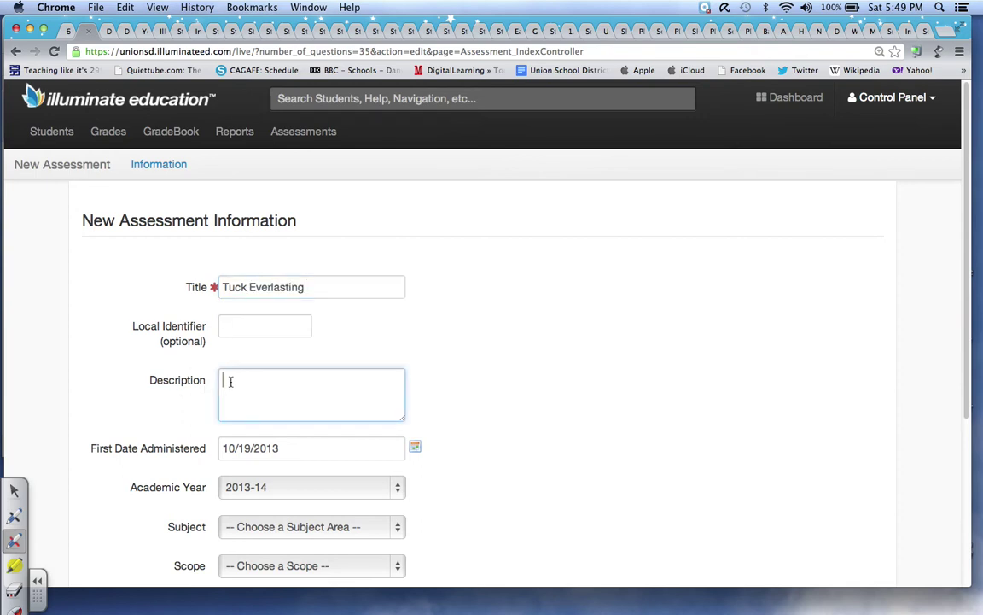
type("Final Test")
left_click(416, 448)
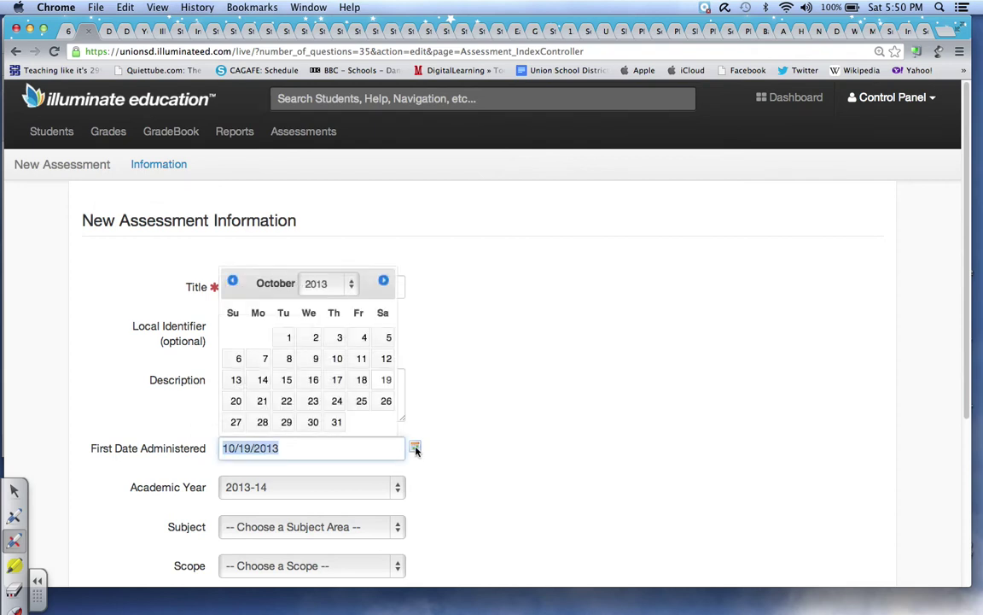
left_click(287, 402)
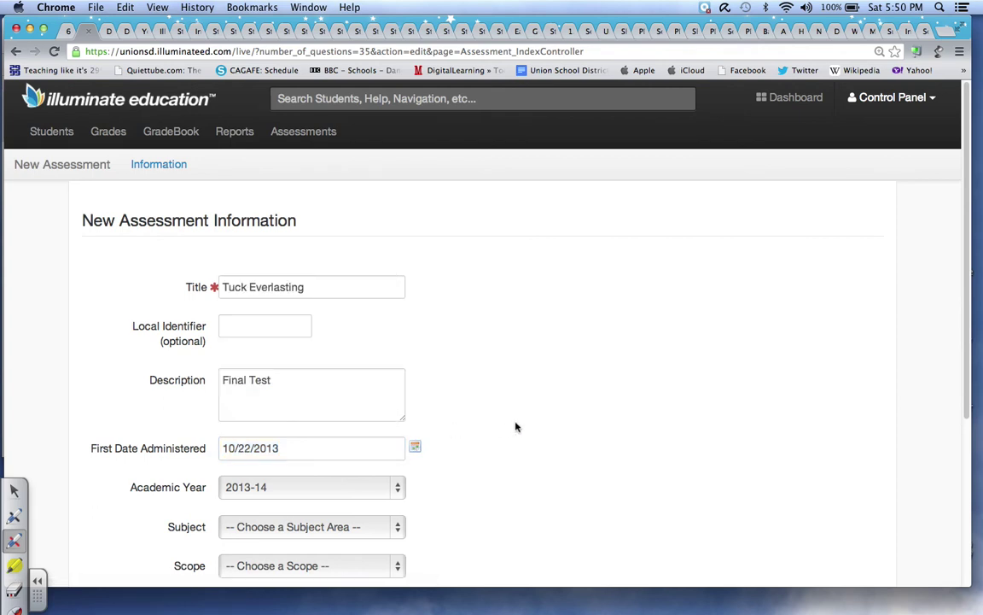
- Set subject English Language Arts, scope Teacher Created, grade 6, Parent Portal No, and save
scroll(968, 389, "down", 1)
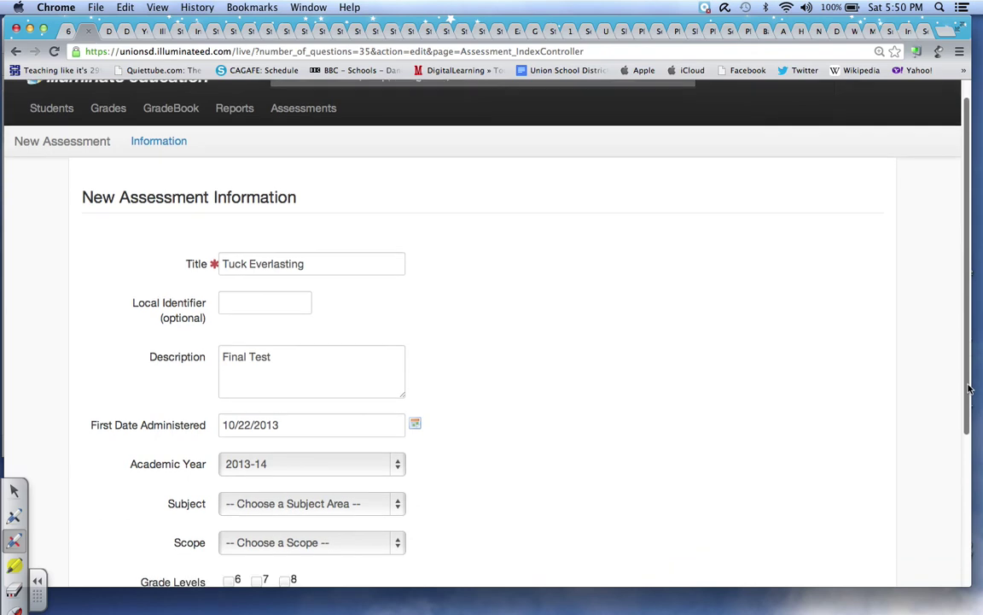
scroll(968, 388, "down", 5)
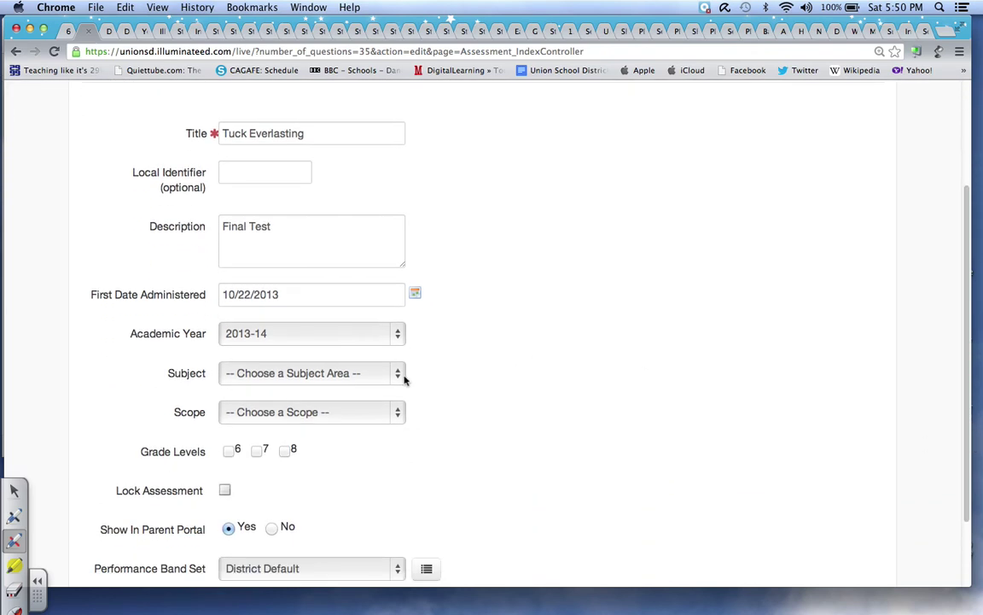
left_click(400, 375)
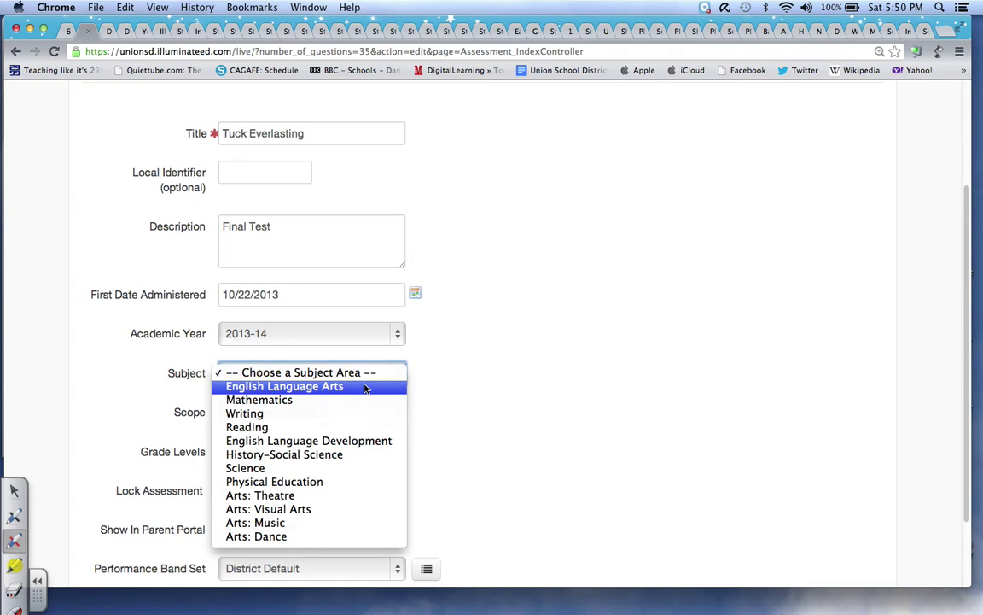
left_click(366, 389)
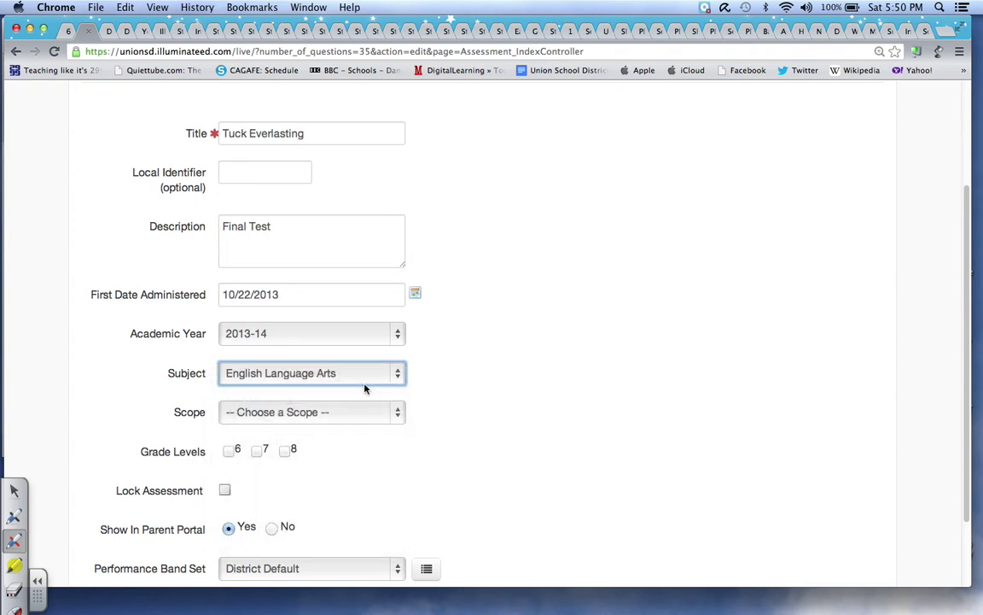
left_click(400, 414)
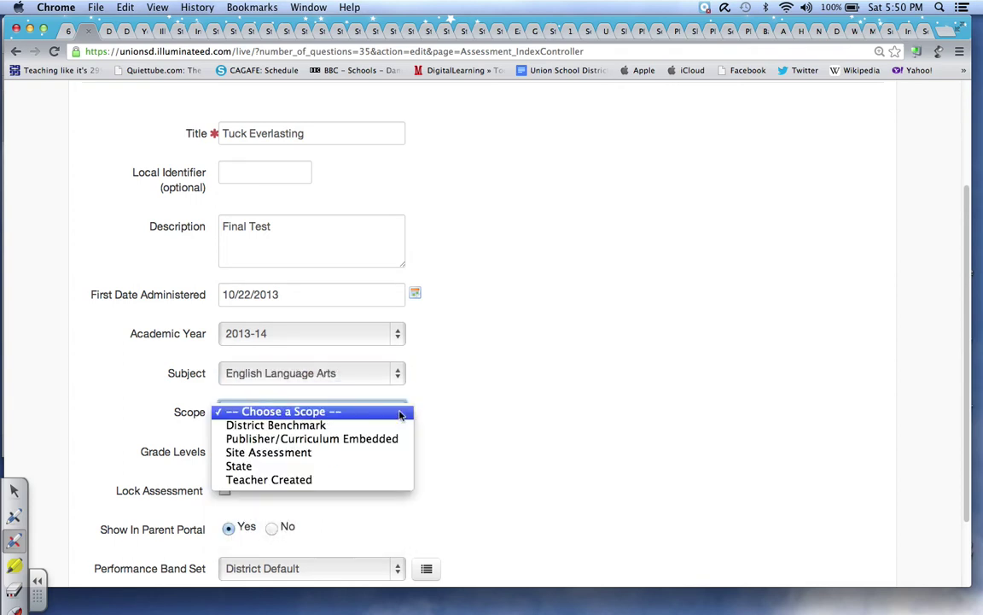
left_click(344, 483)
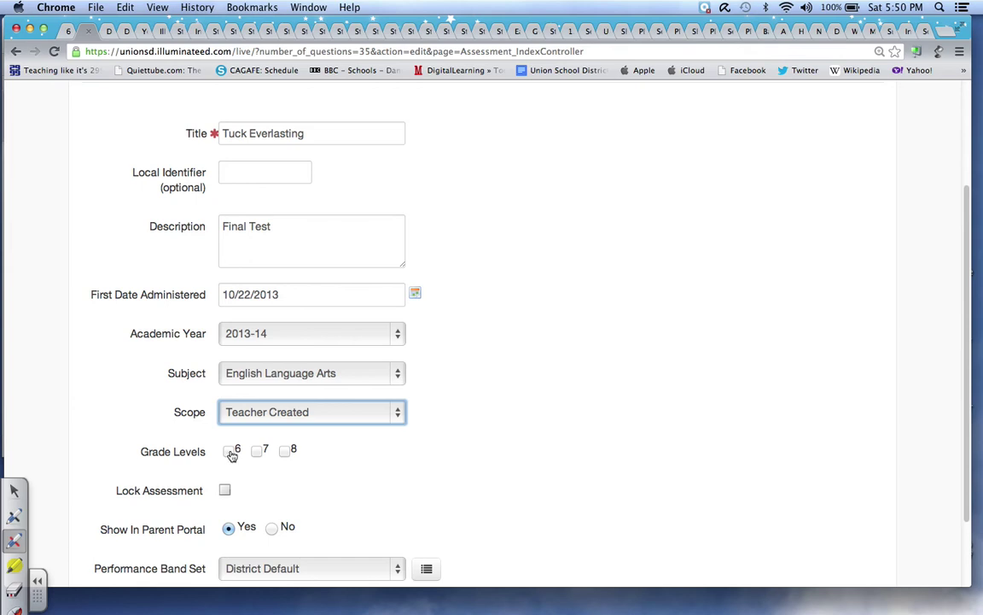
left_click(229, 453)
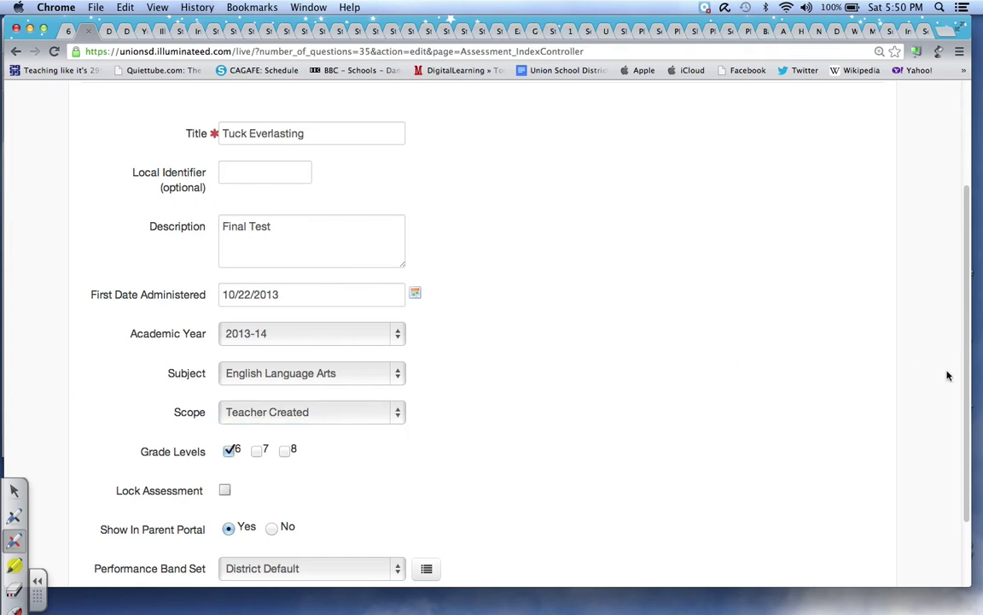
scroll(967, 480, "down", 3)
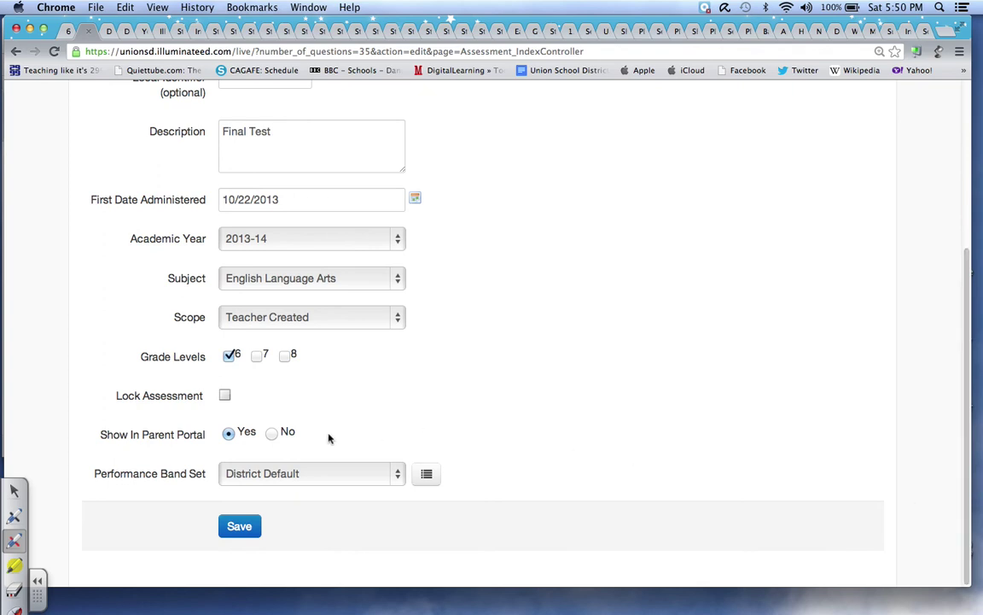
left_click(272, 433)
left_click(242, 526)
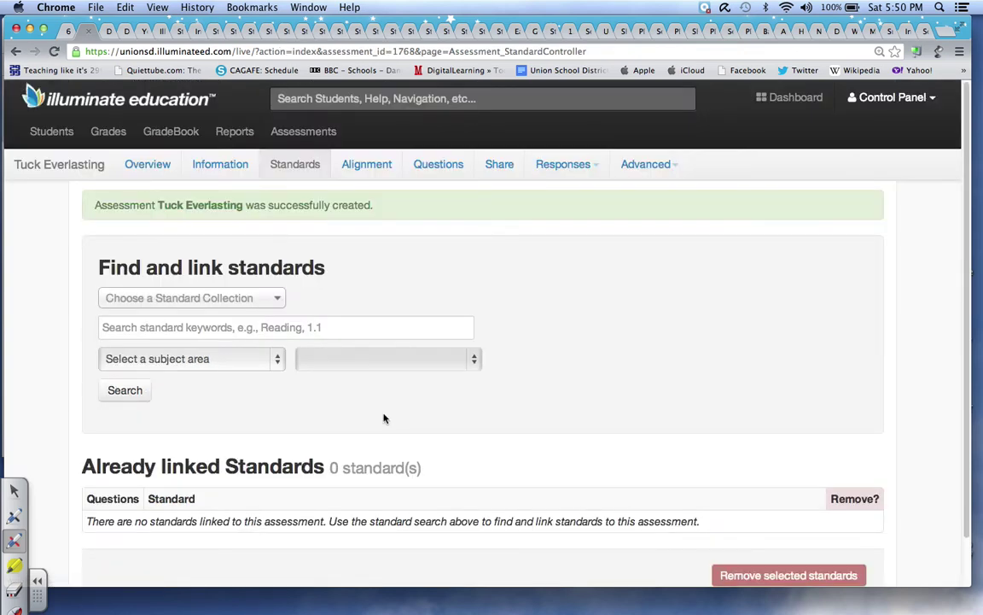
- Search English Language Arts and Literacy, Grade 6 standards and link LA.6.R Reading
left_click(281, 358)
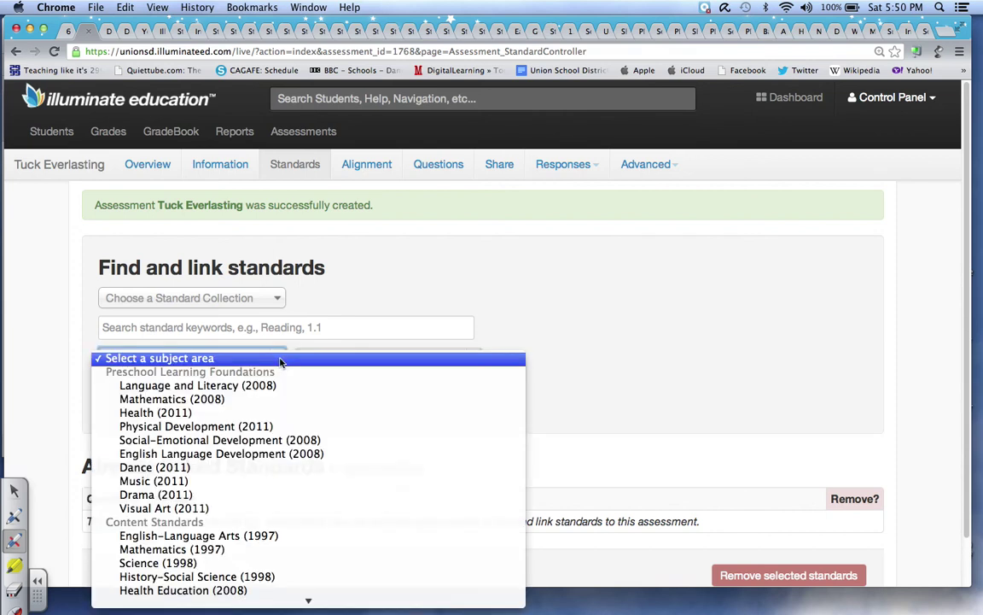
mouse_move(308, 598)
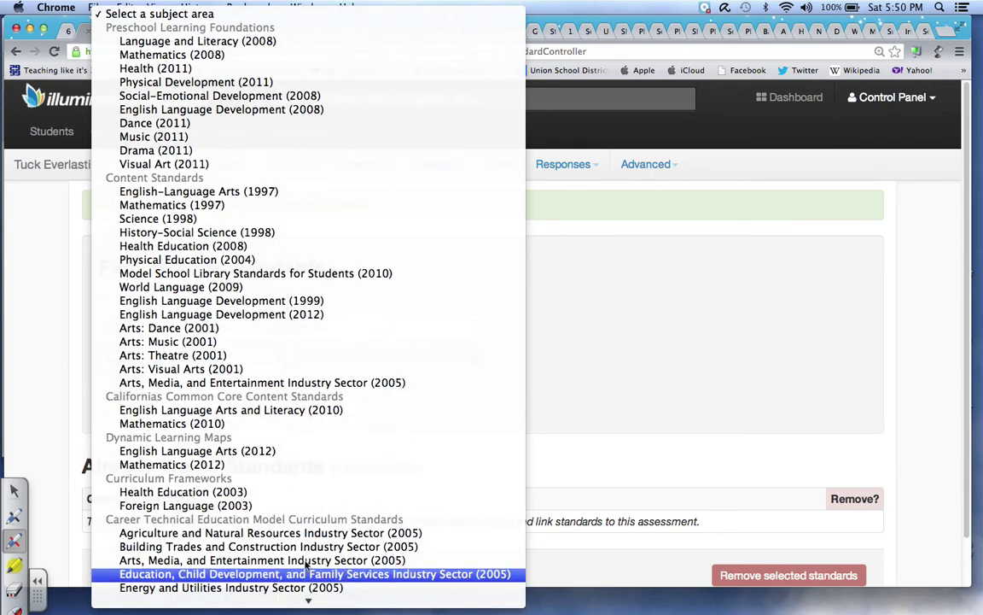
left_click(280, 411)
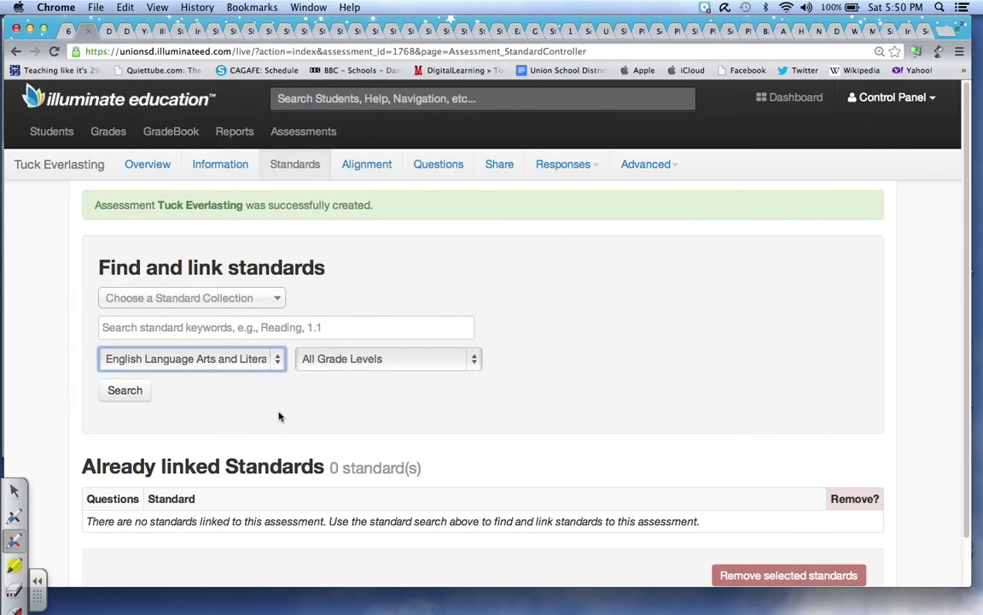
left_click(476, 367)
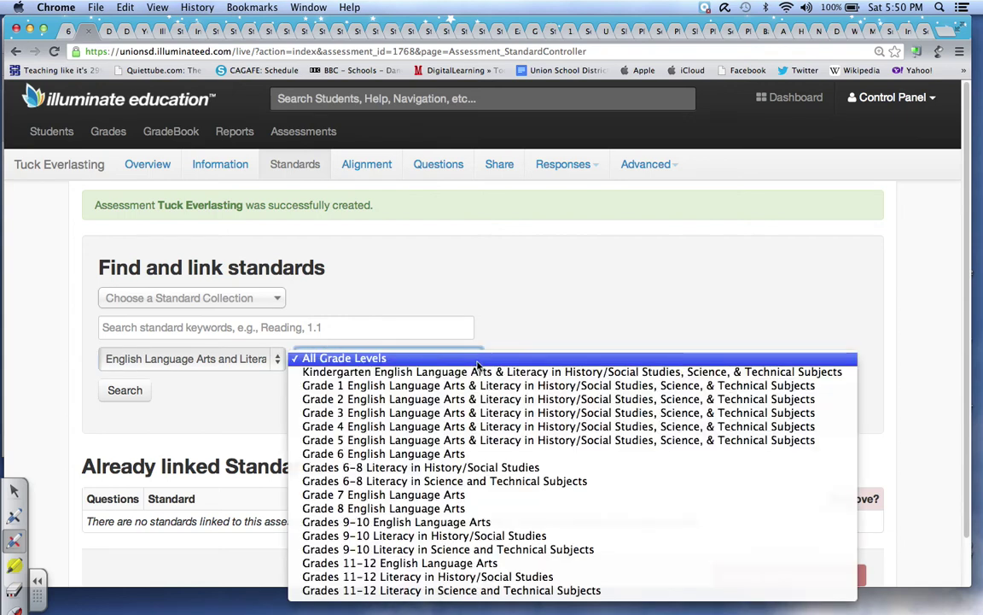
left_click(443, 458)
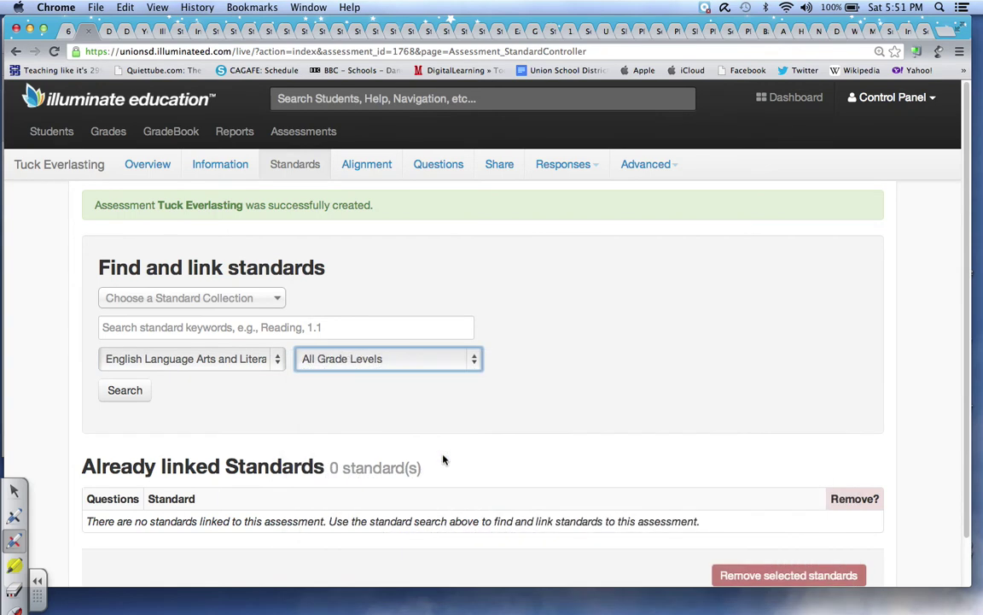
left_click(132, 392)
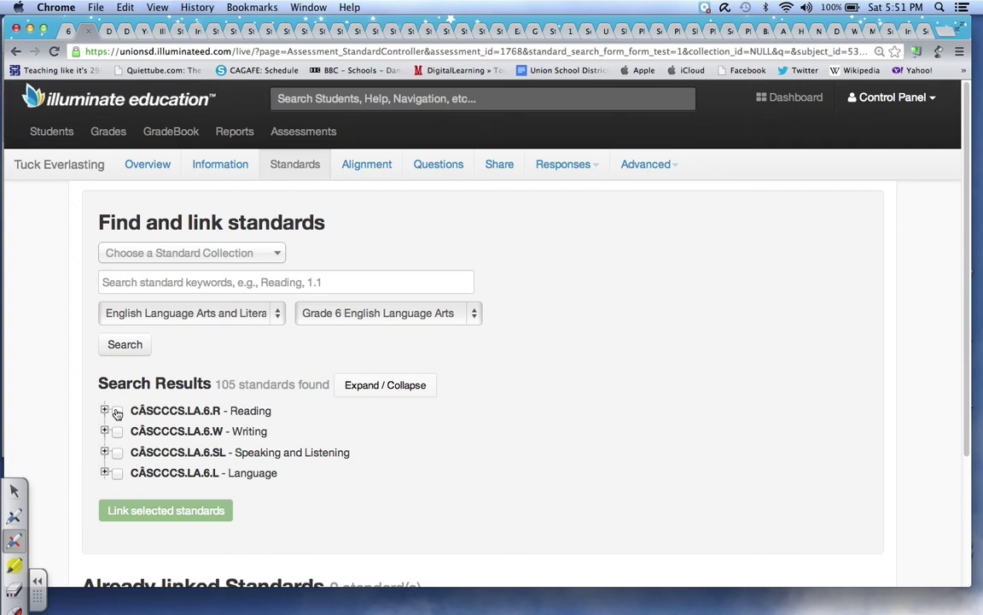
left_click(118, 412)
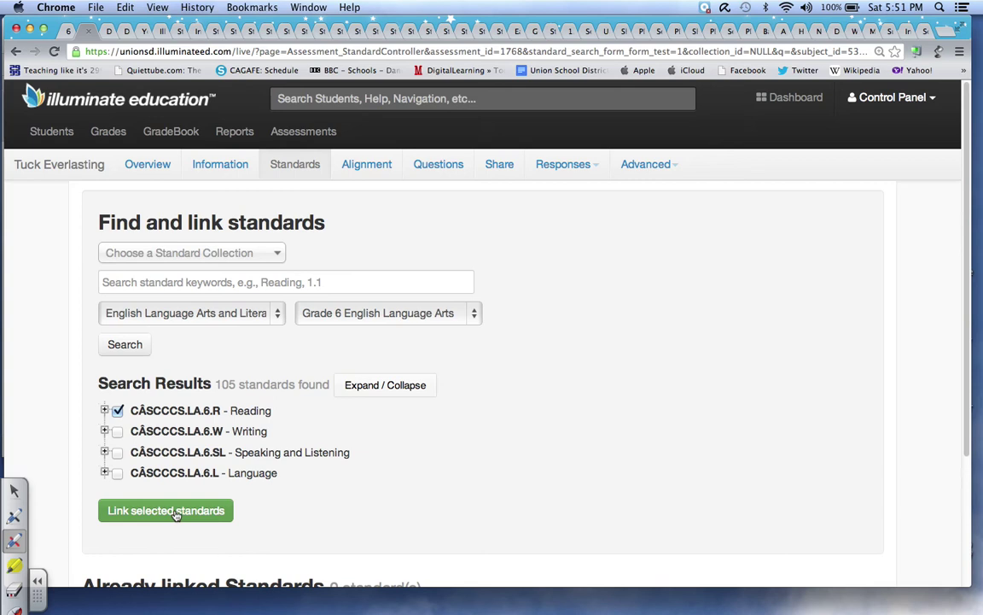
left_click(174, 511)
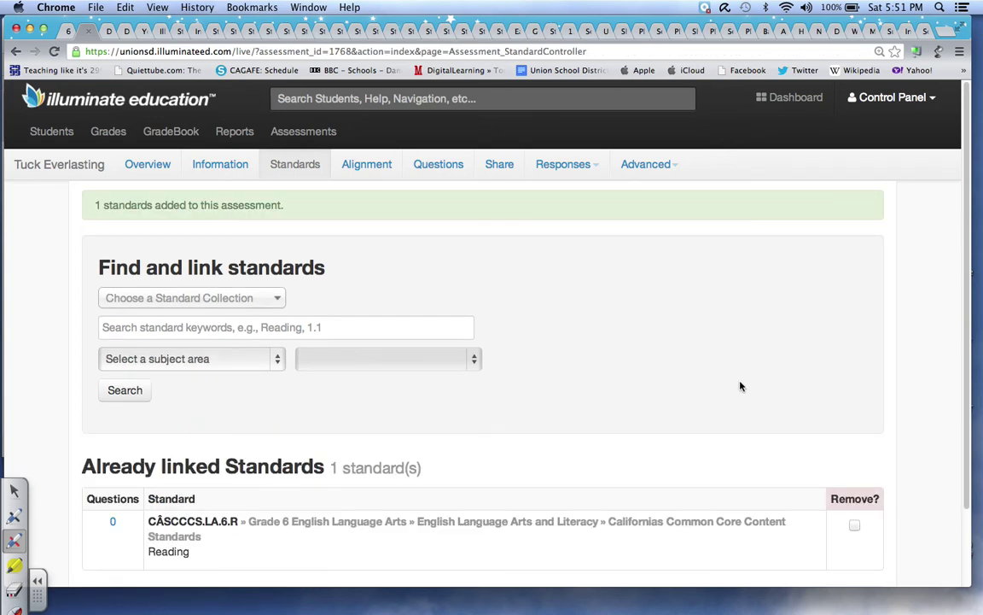
- Tick CASCCCS.LA.6.R for all 35 questions in the alignment grid and save
left_click(115, 523)
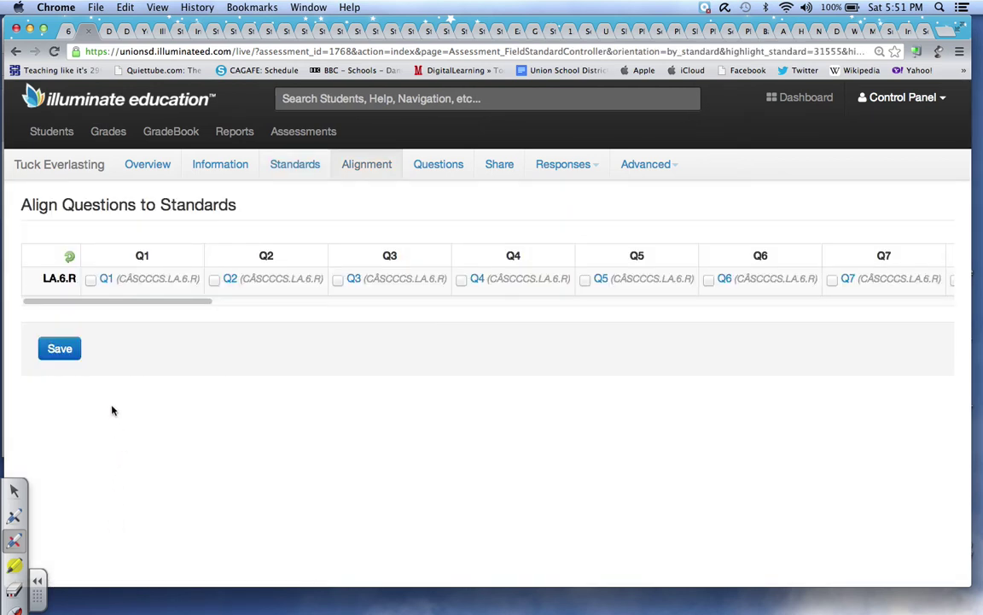
left_click(70, 259)
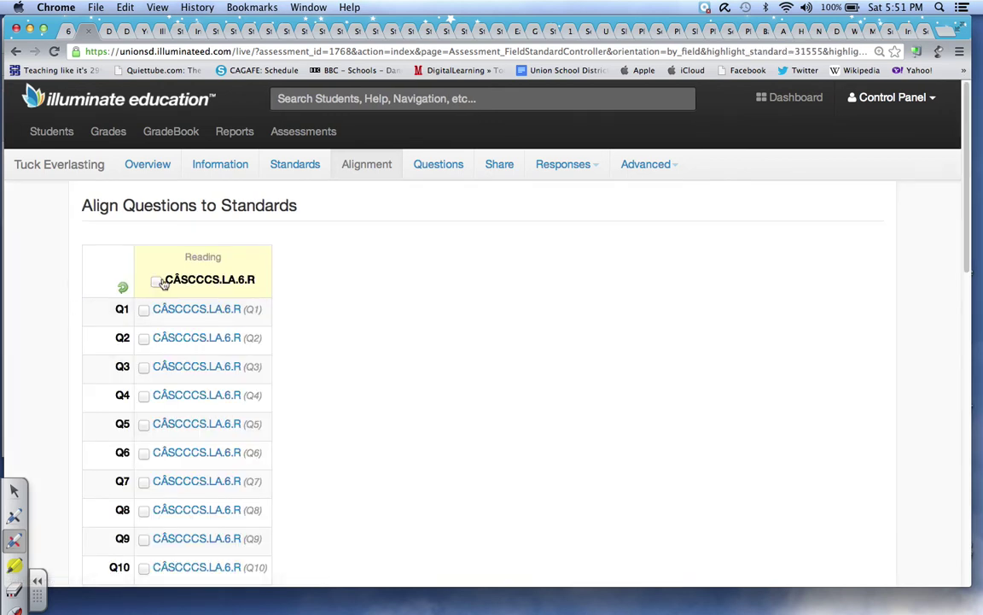
left_click(157, 281)
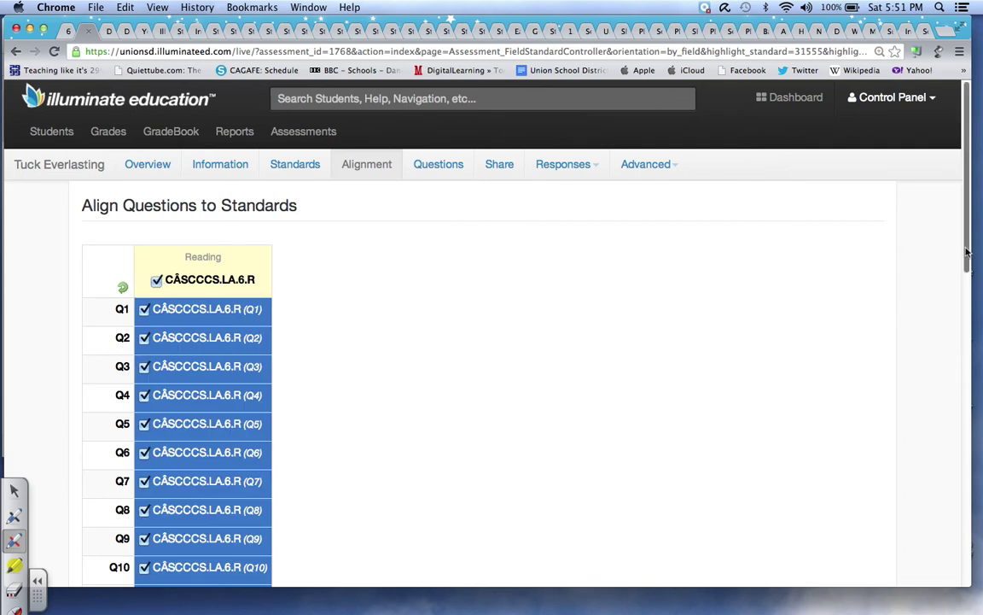
left_click_drag(967, 260, 857, 546)
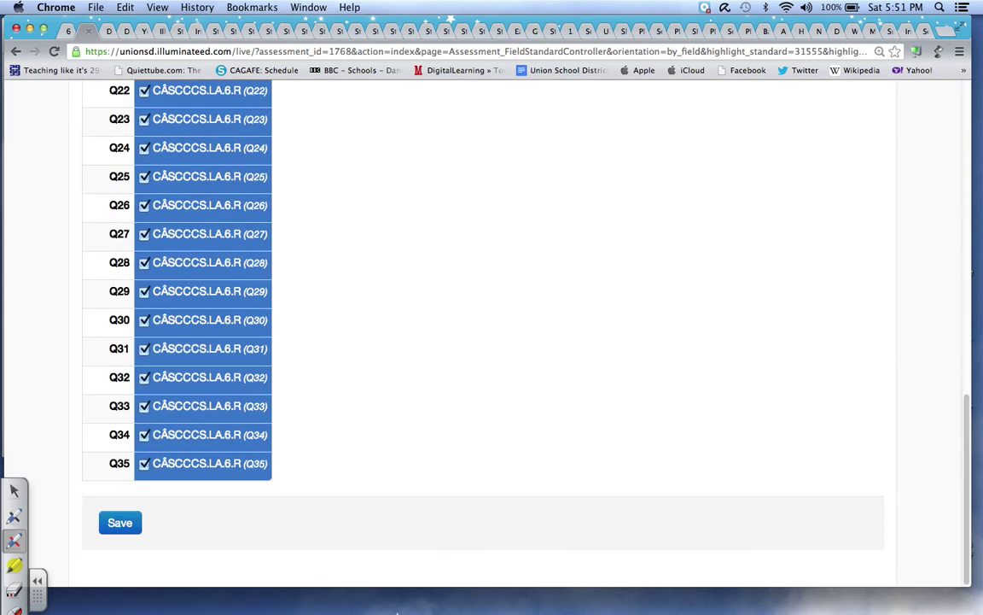
left_click(120, 522)
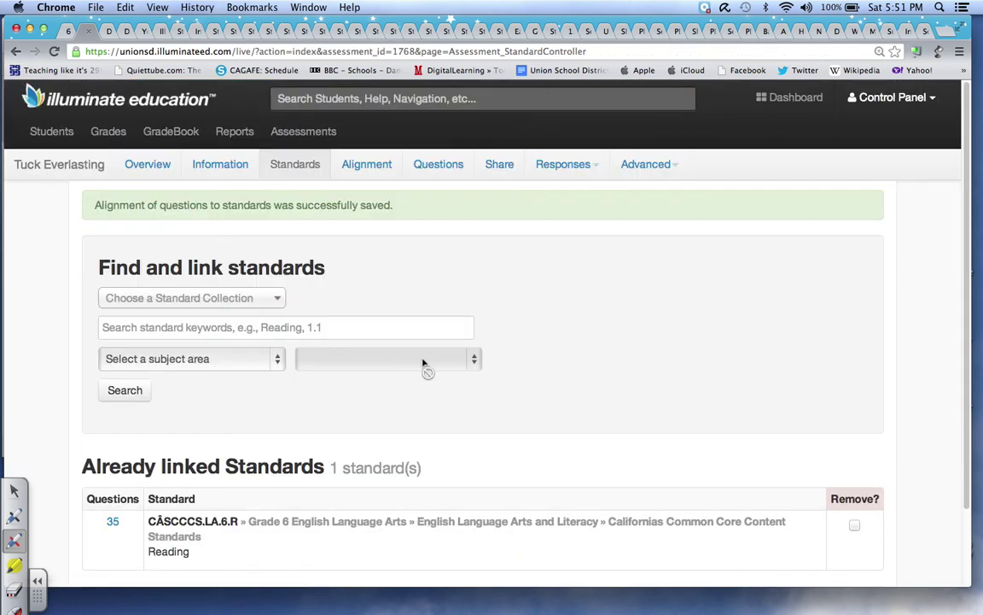
- Fill in the 35-question answer key from a scanned bubble sheet and save the questions
left_click(436, 166)
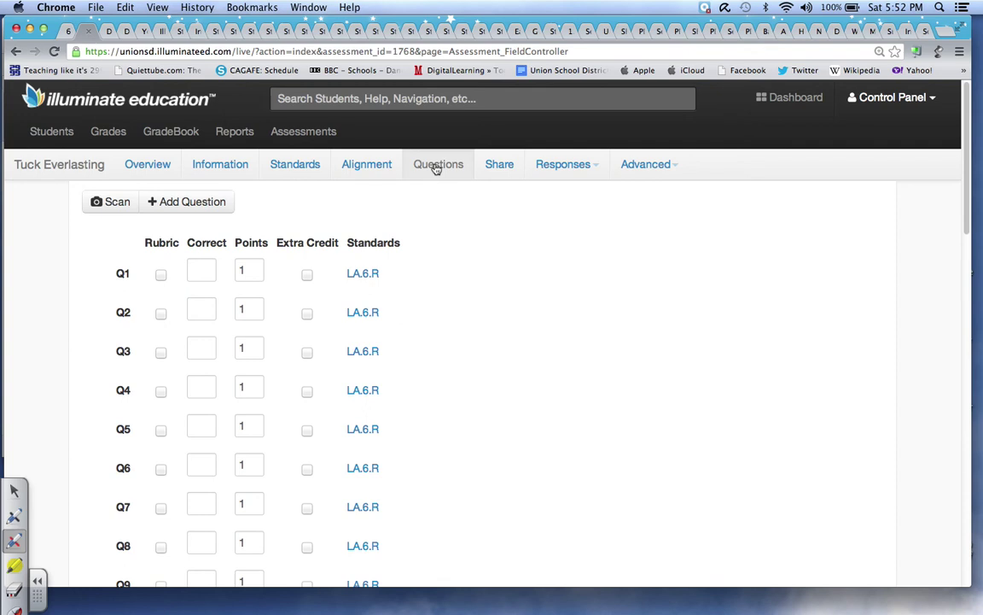
left_click(114, 203)
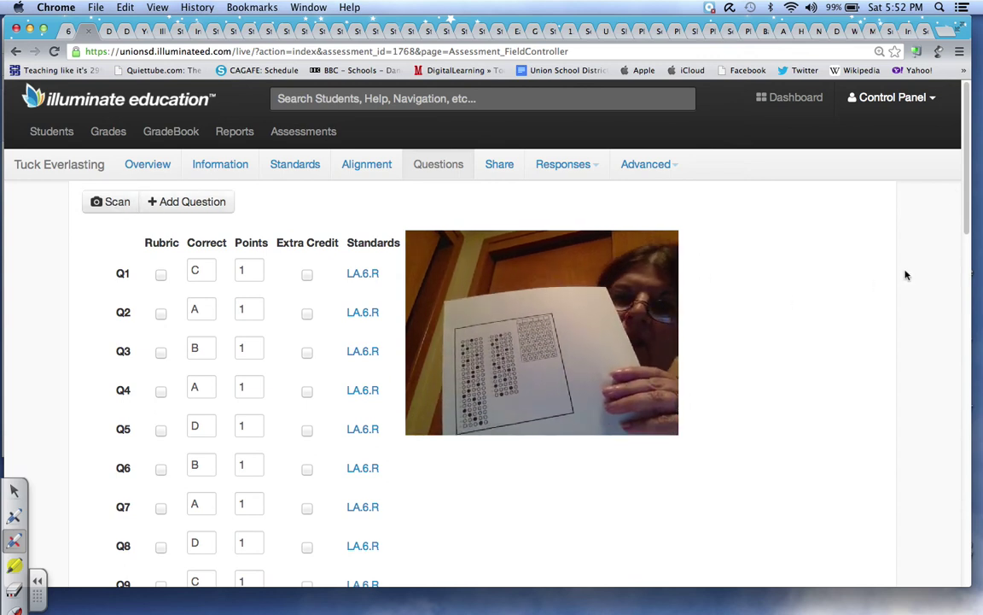
scroll(965, 273, "down", 5)
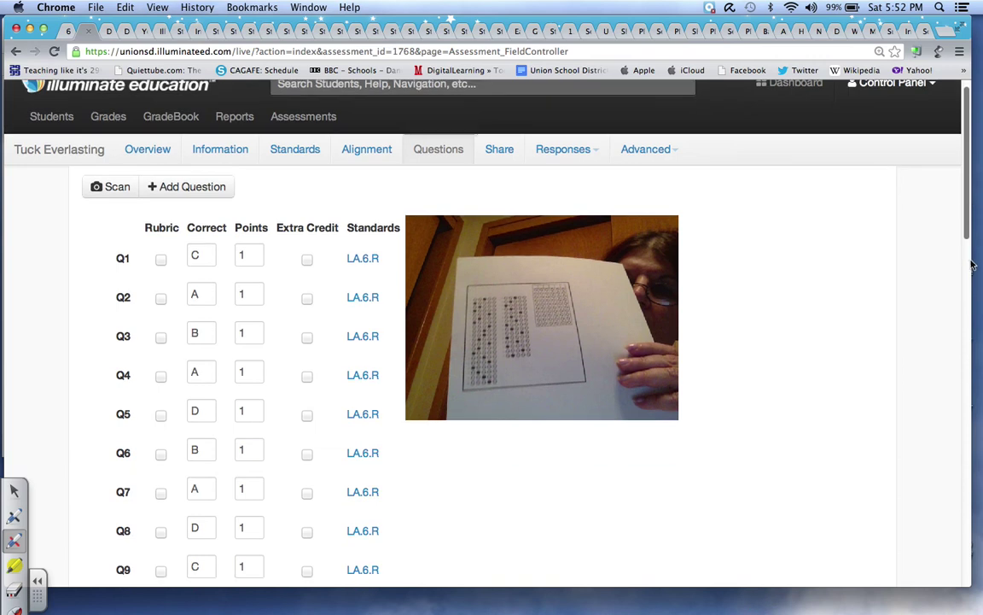
scroll(971, 352, "down", 10)
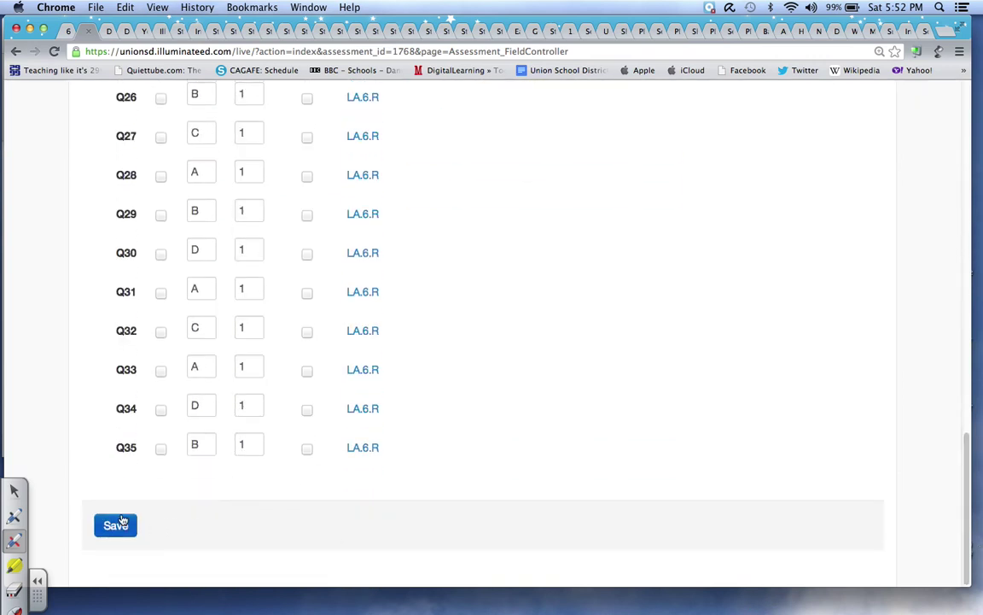
left_click(122, 527)
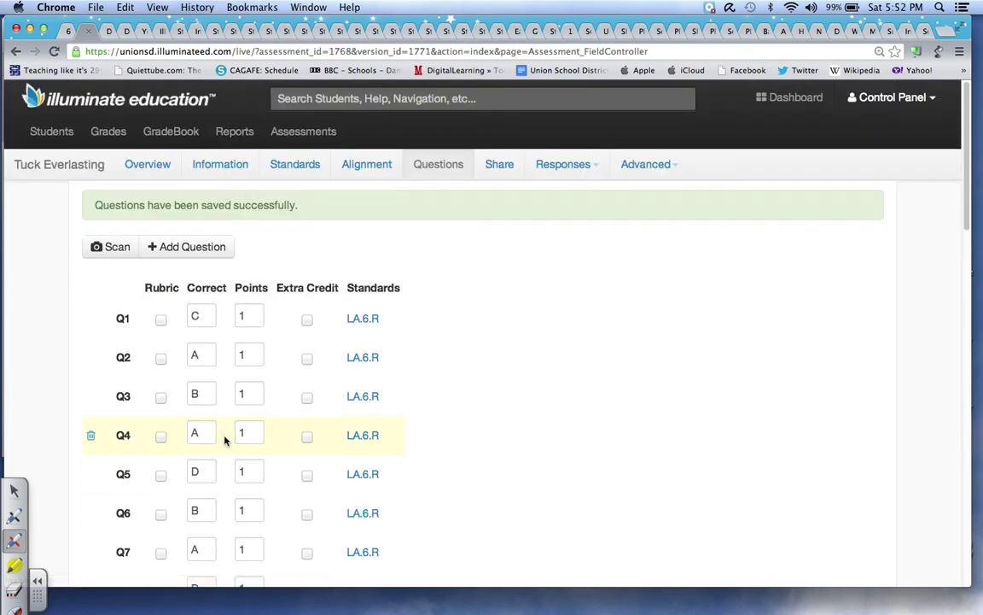
- Set Share With to User and add the teacher found by name search
left_click(501, 166)
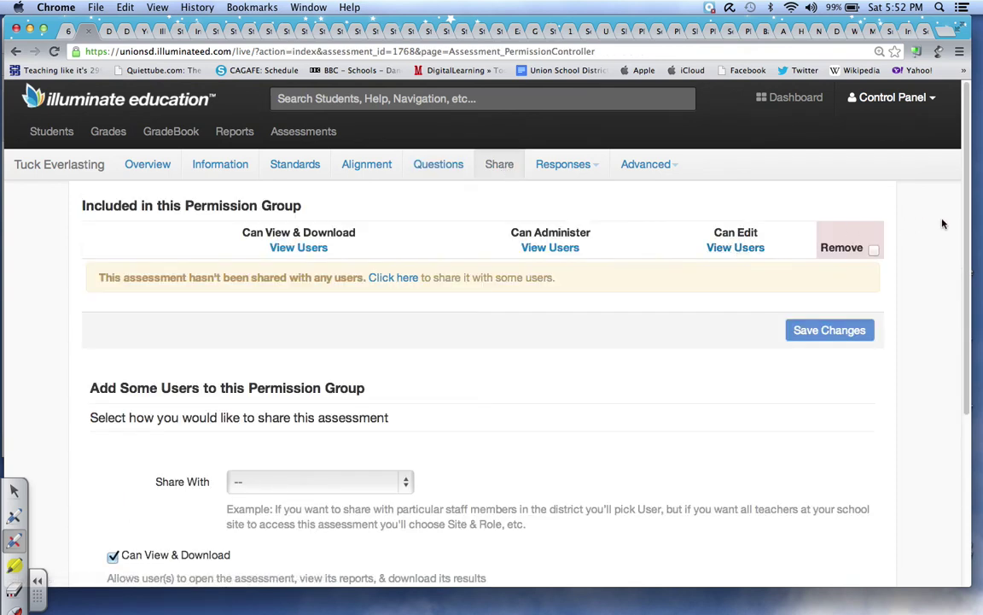
left_click_drag(970, 231, 971, 393)
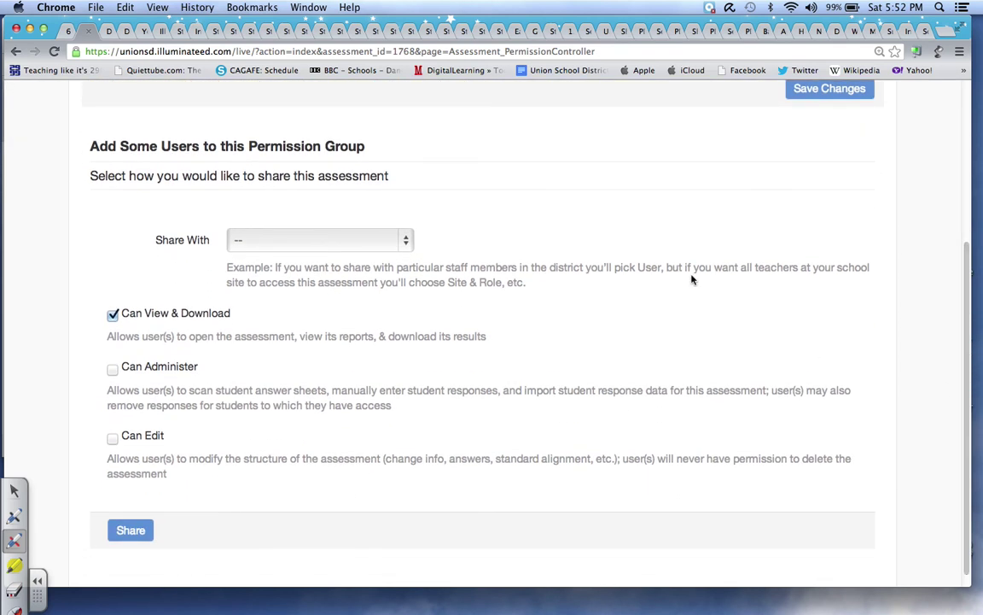
left_click(406, 243)
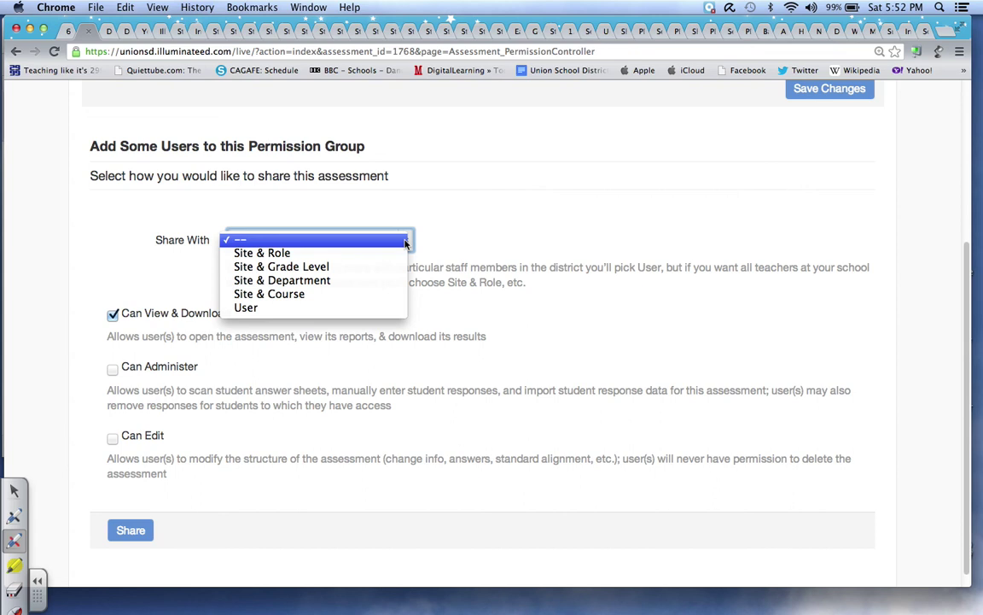
left_click(340, 307)
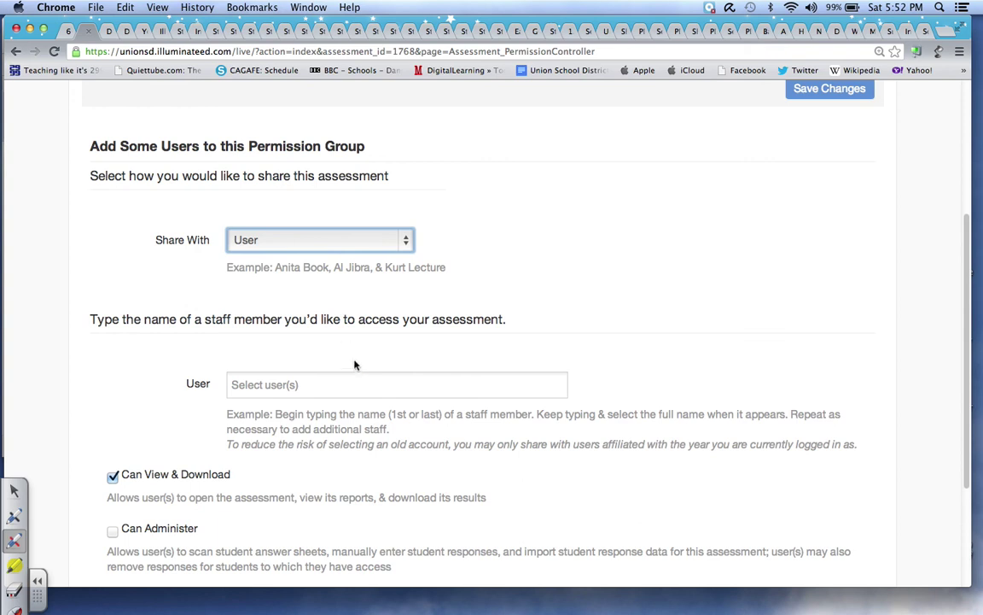
left_click(318, 385)
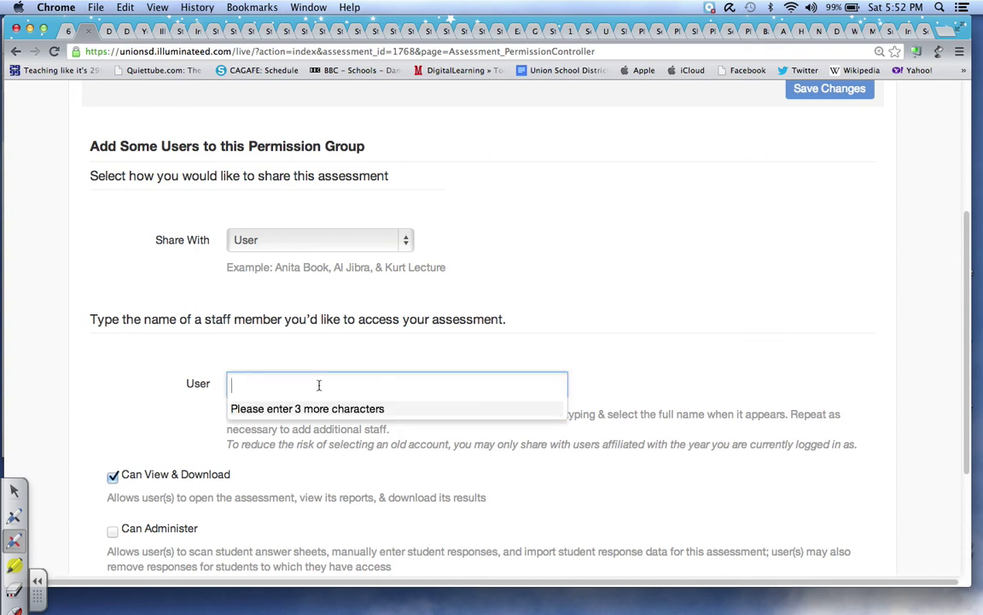
type("sus")
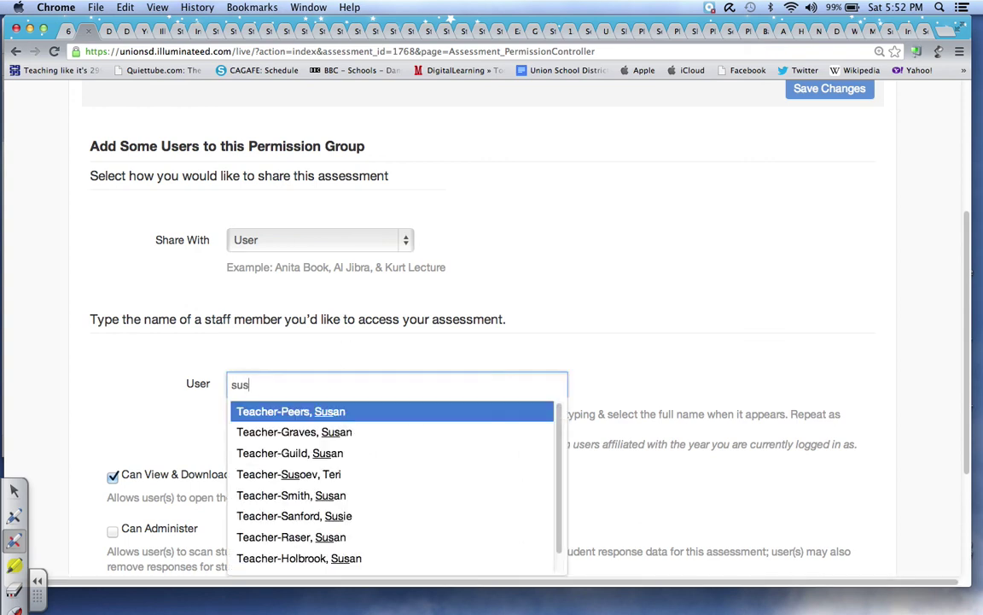
left_click(323, 412)
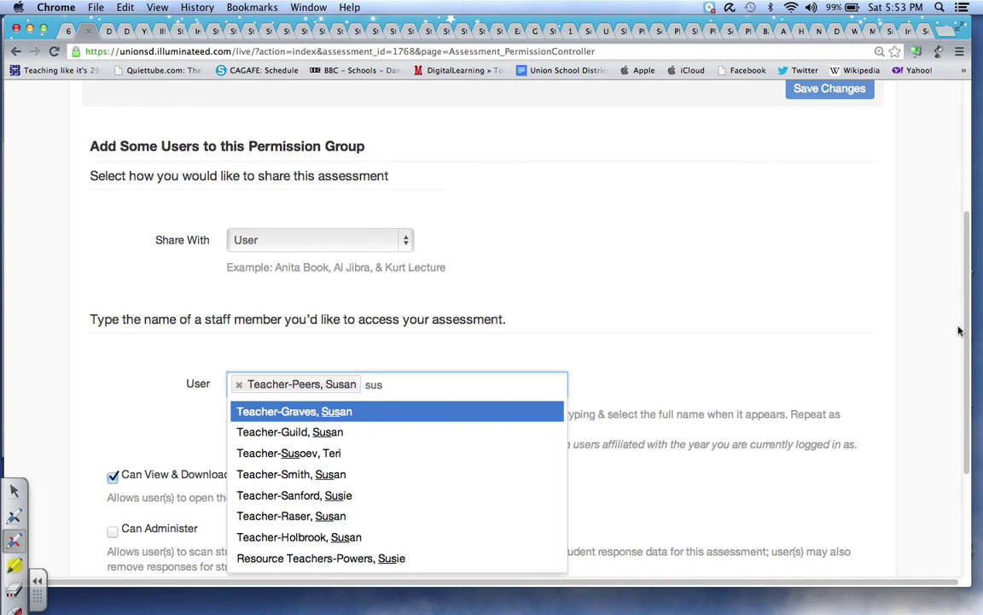
- Give the teacher Can Administer and Can Edit permissions and share the assessment
scroll(969, 343, "down", 5)
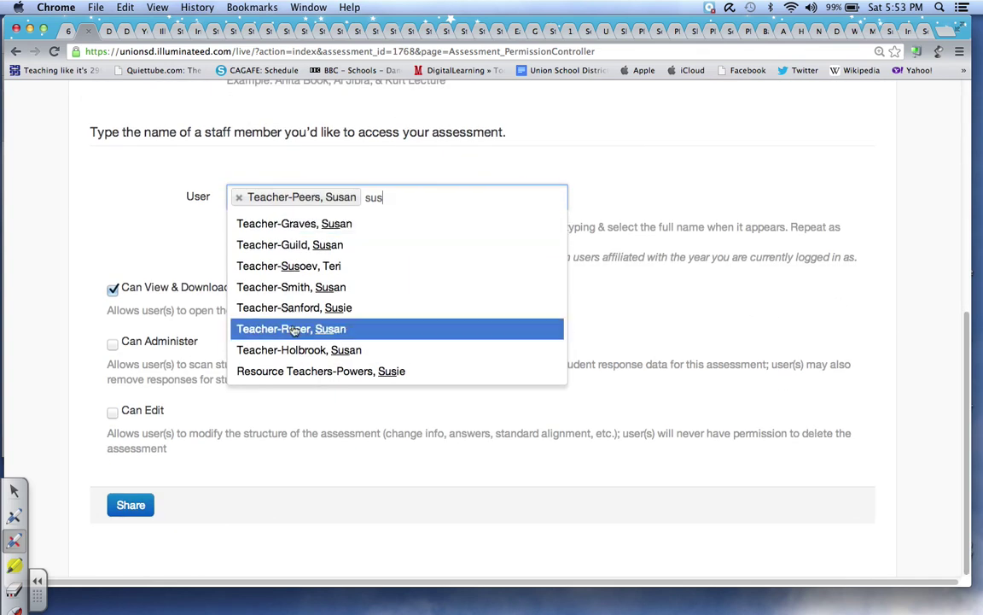
left_click(113, 345)
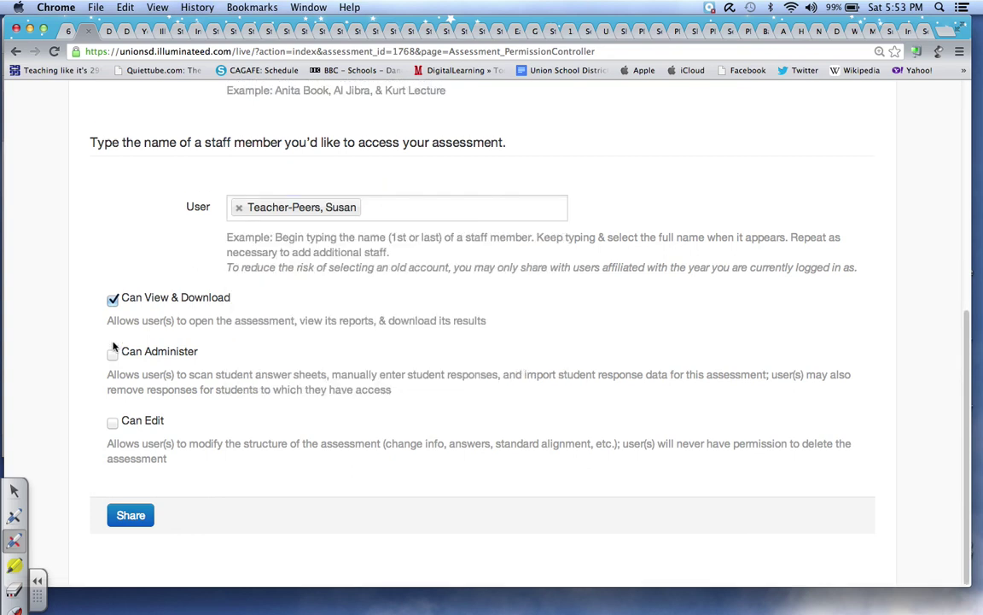
left_click(114, 355)
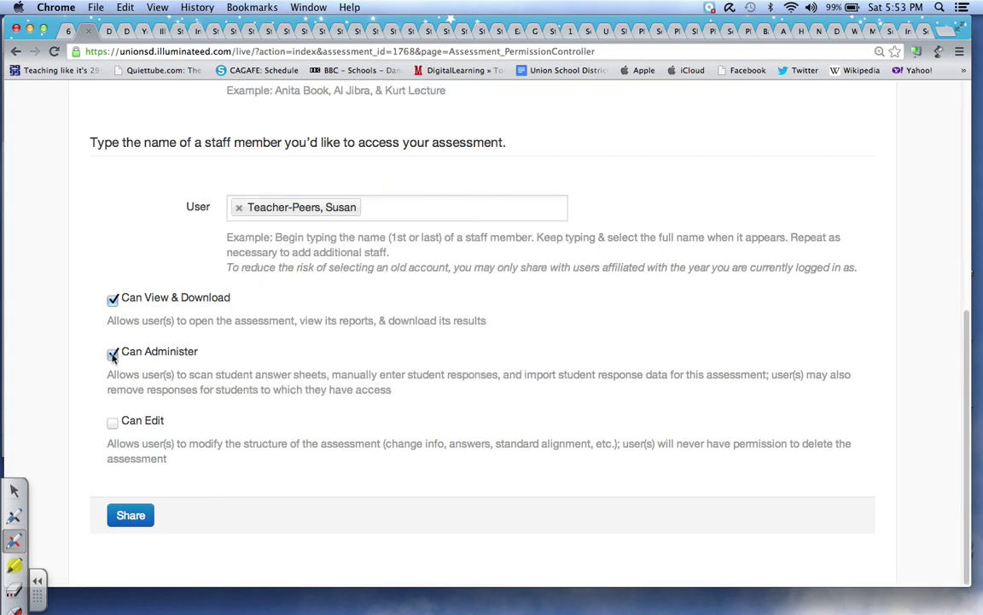
left_click(114, 424)
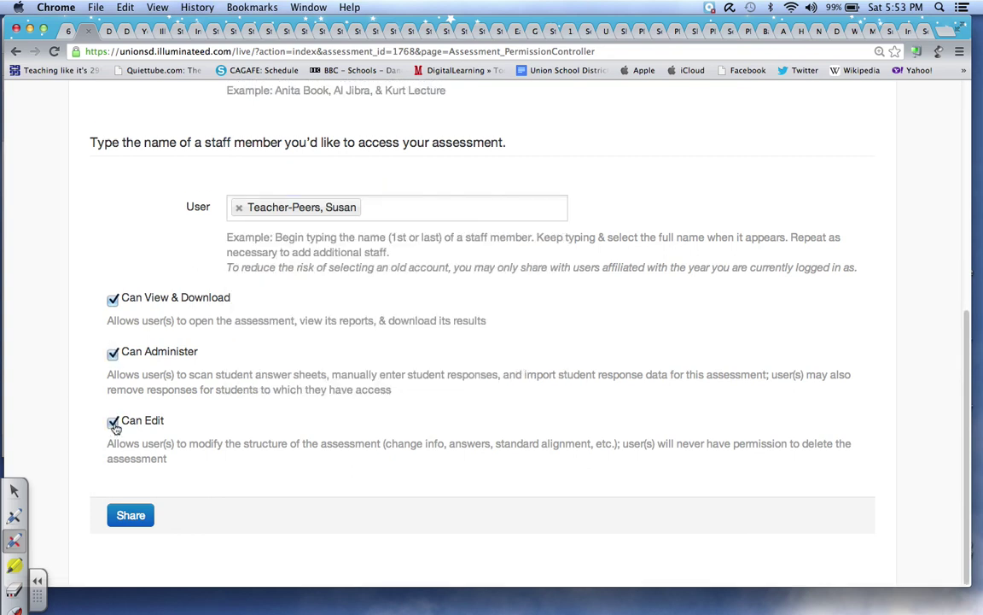
left_click(131, 516)
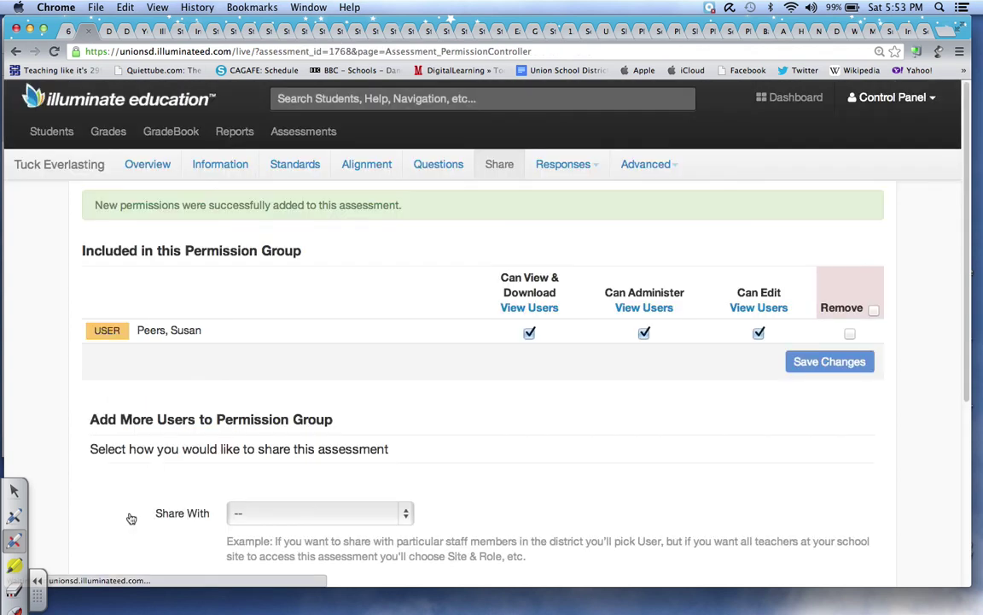
left_click(566, 165)
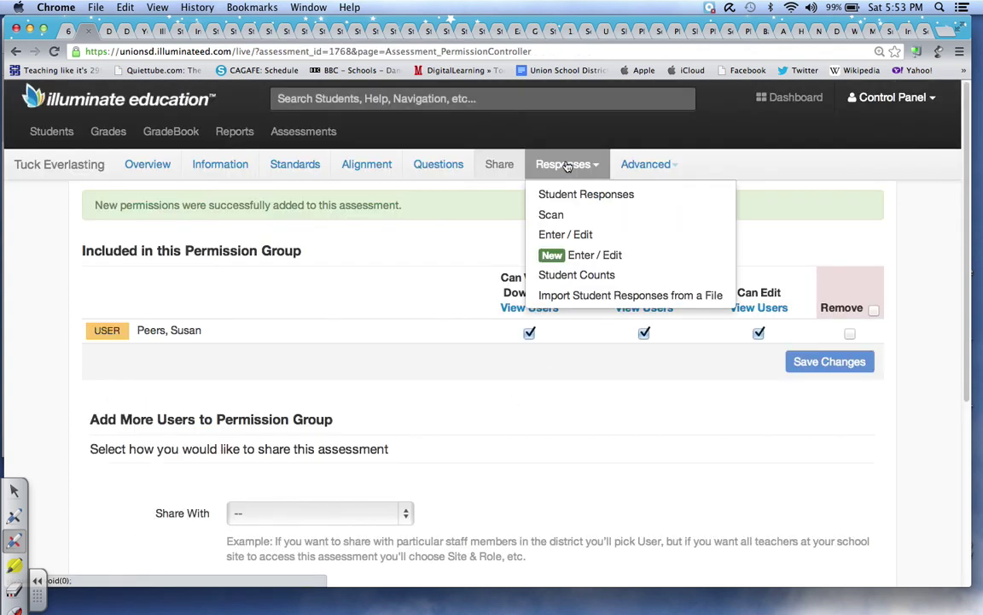
- Scan a student's answer sheet by webcam, save it, and view the Overview results
left_click(553, 215)
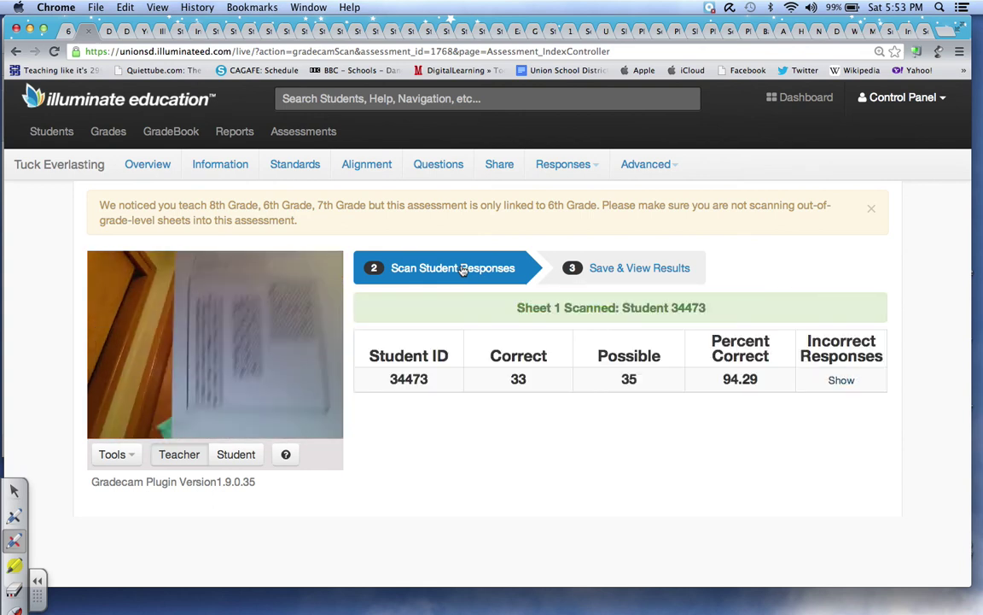
left_click(611, 274)
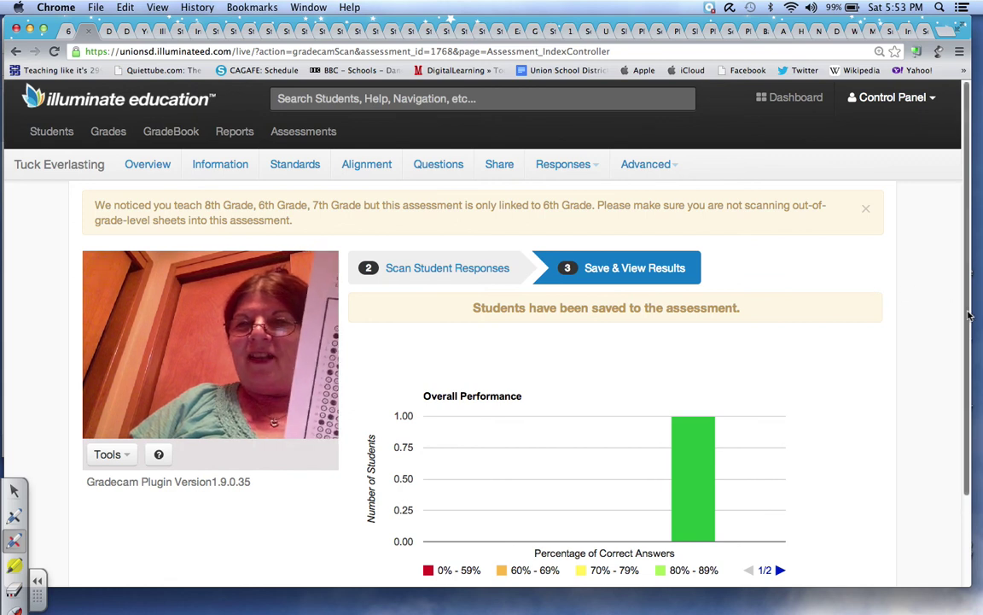
scroll(969, 316, "down", 3)
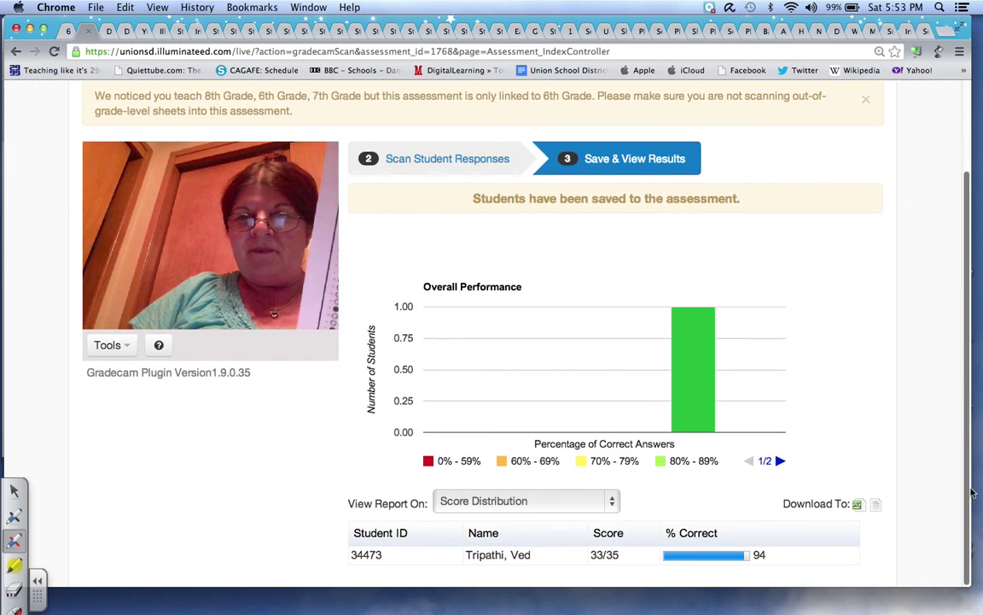
scroll(958, 359, "up", 1)
scroll(958, 360, "up", 2)
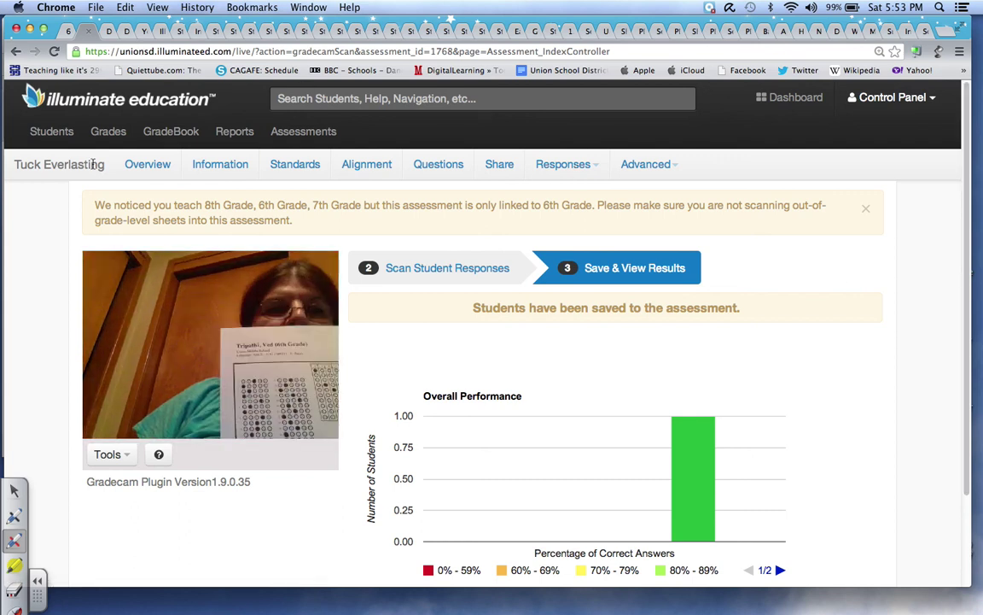
left_click(144, 168)
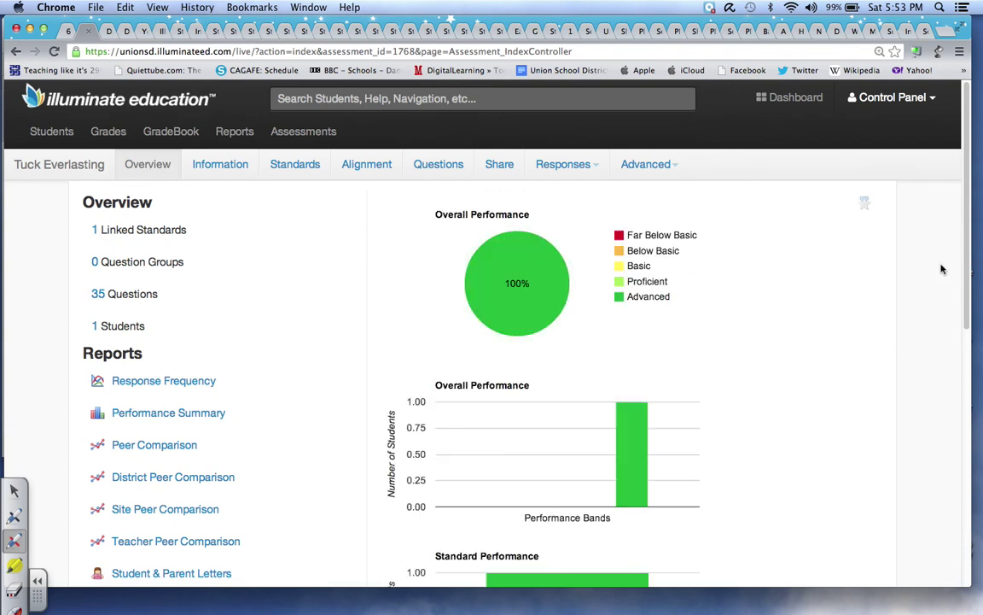
- Scroll through the Tuck Everlasting overview charts showing the one student 100% Advanced, including under CASCCCS.LA.6.R
scroll(967, 297, "down", 1)
scroll(967, 297, "down", 5)
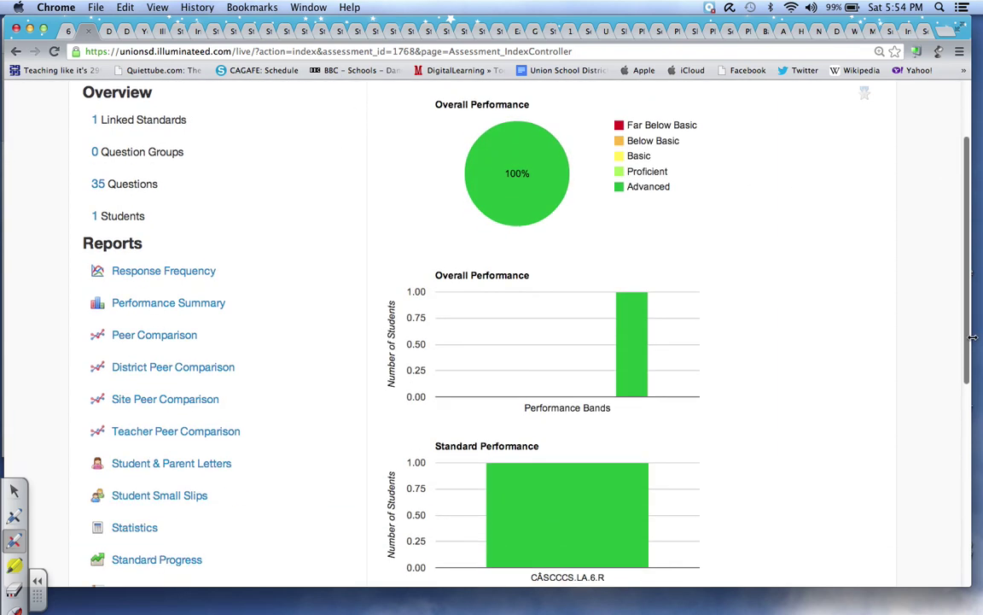
scroll(976, 399, "up", 1)
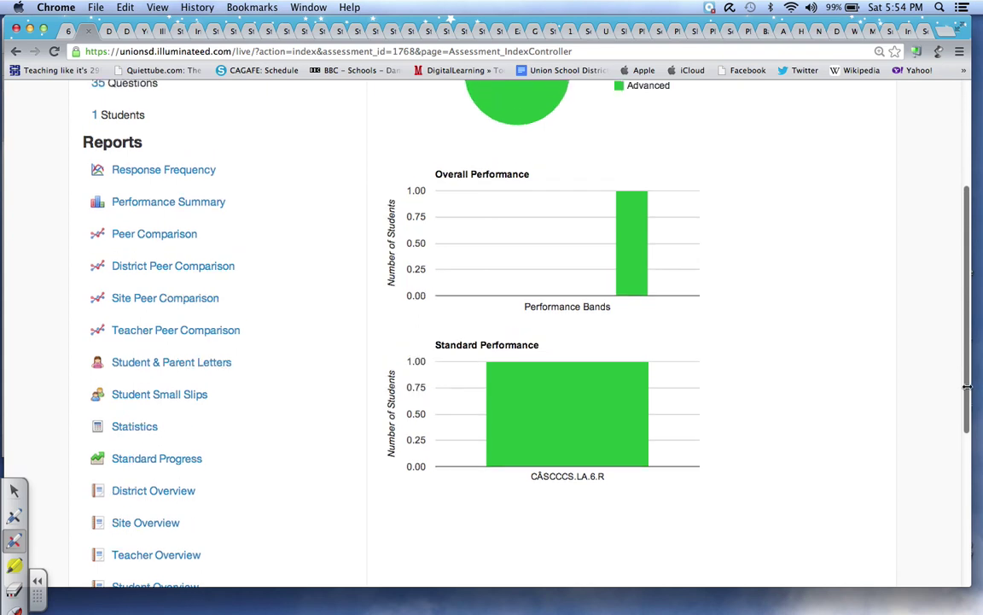
scroll(967, 380, "up", 1)
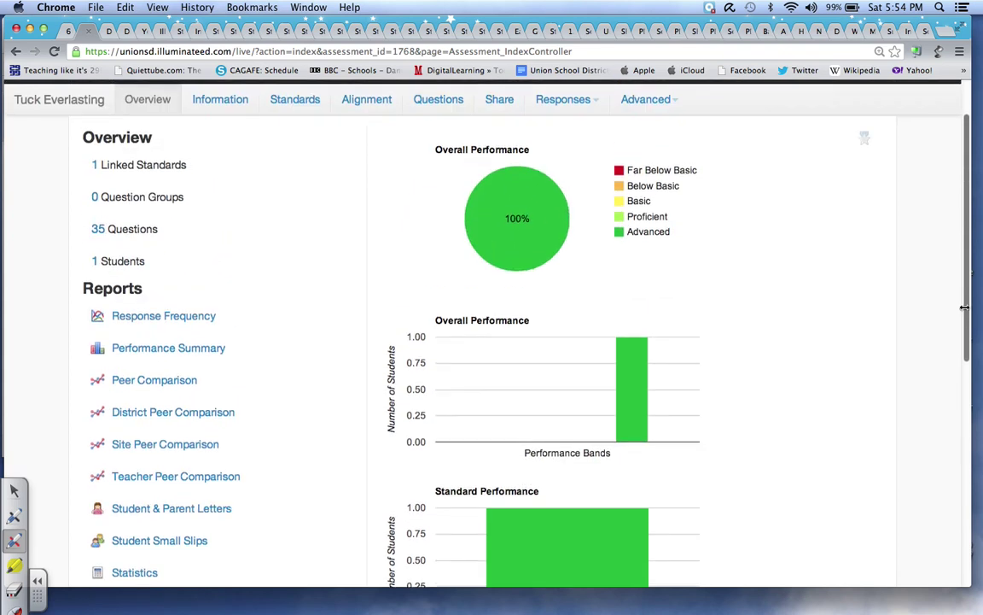
scroll(964, 307, "up", 2)
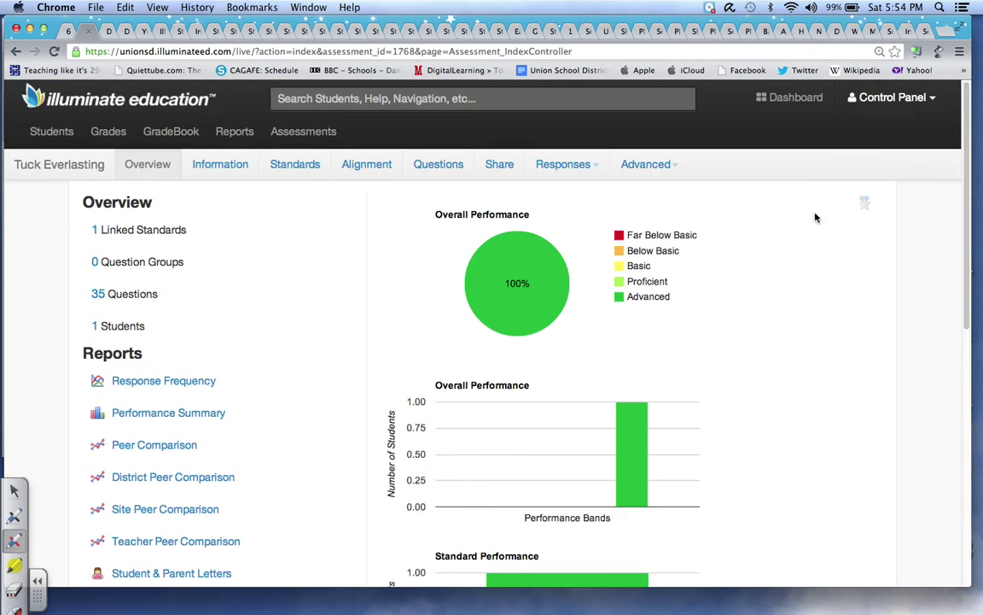
mouse_move(539, 250)
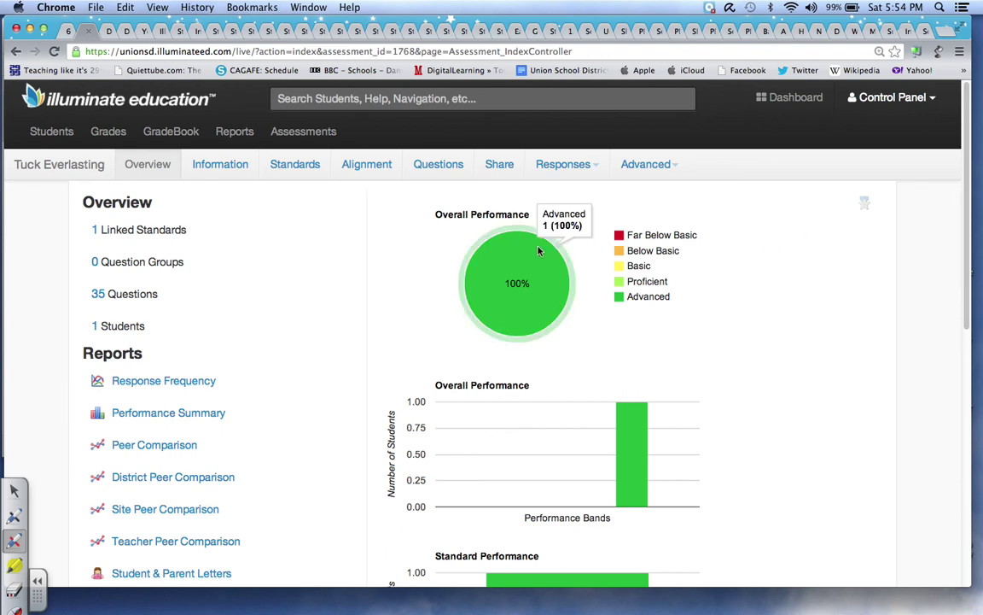